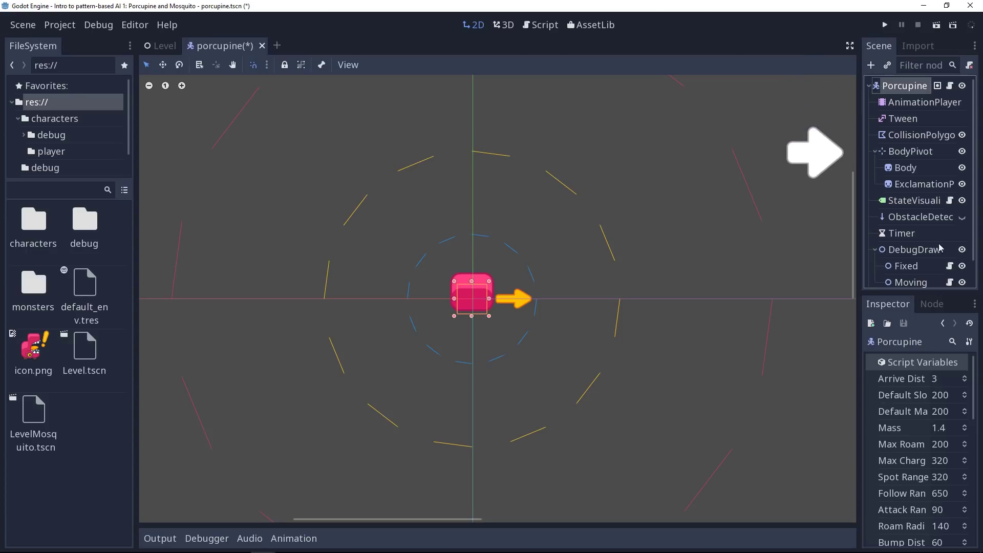
Step: Point out the Timer, monsters folder and Moving node, then show the SETUP animation's Body tracks
click(951, 232)
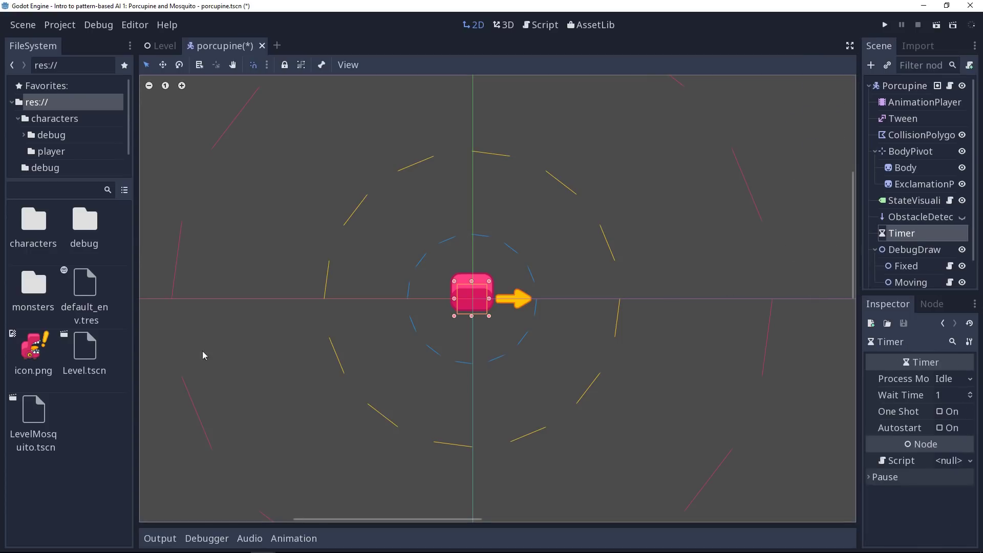
click(41, 289)
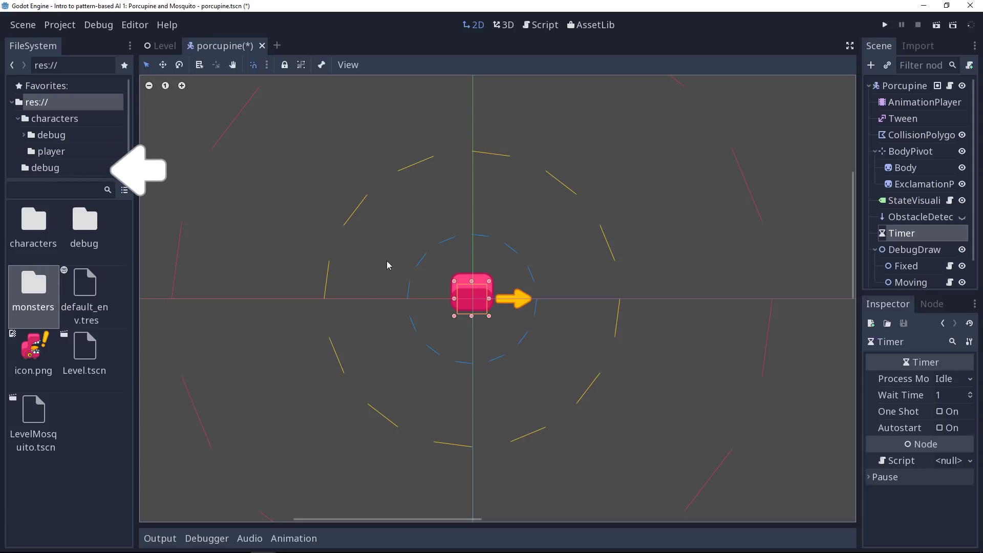
middle_drag(647, 345, 673, 348)
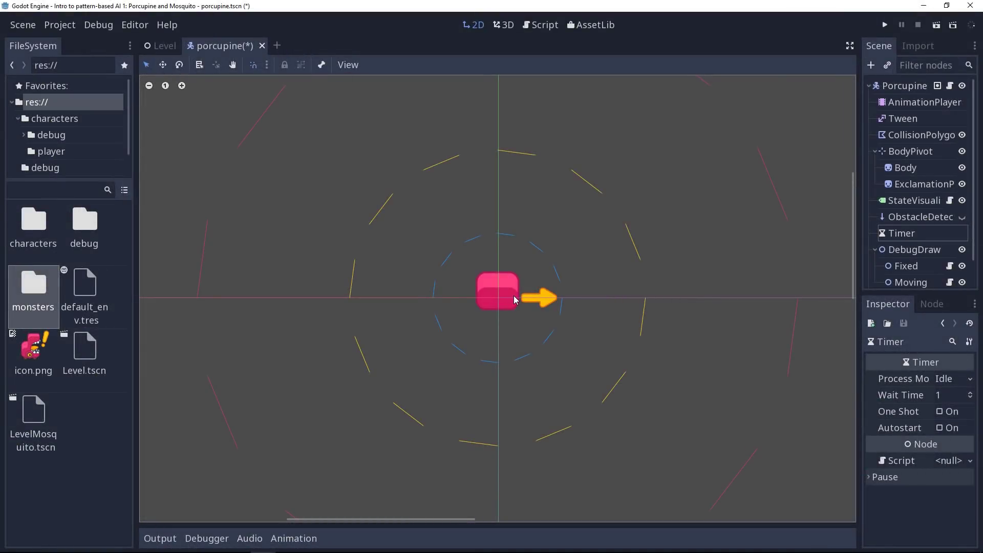
click(514, 296)
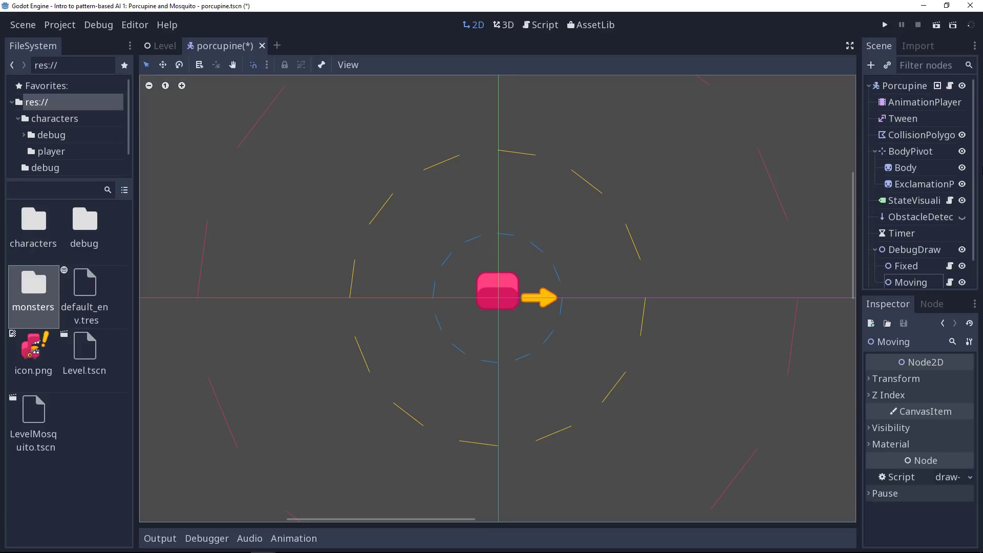
click(921, 104)
click(908, 137)
Step: Select the Body sprite, dismiss the Add Node dialog, hide the Animation panel and select Porcupine
click(913, 169)
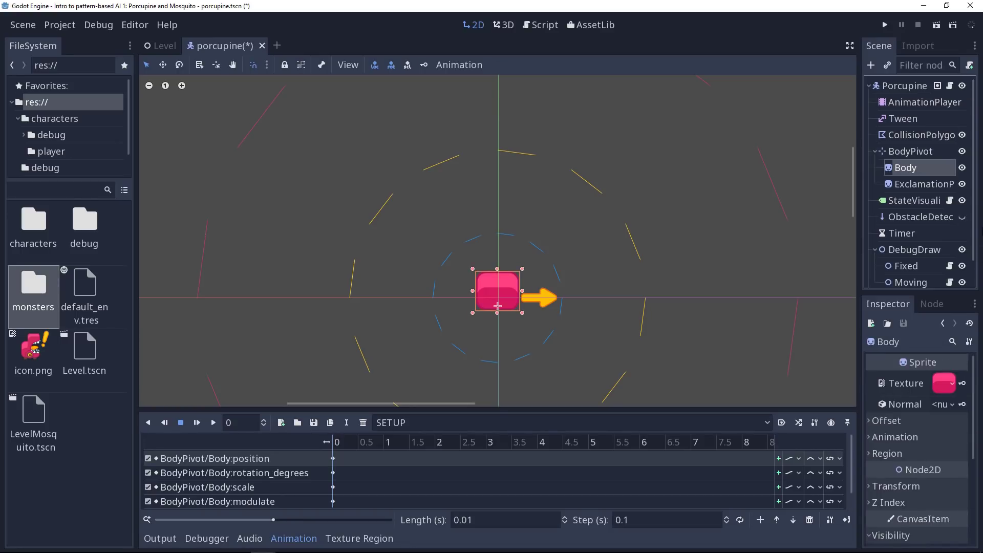
key(ctrl+a)
key(Escape)
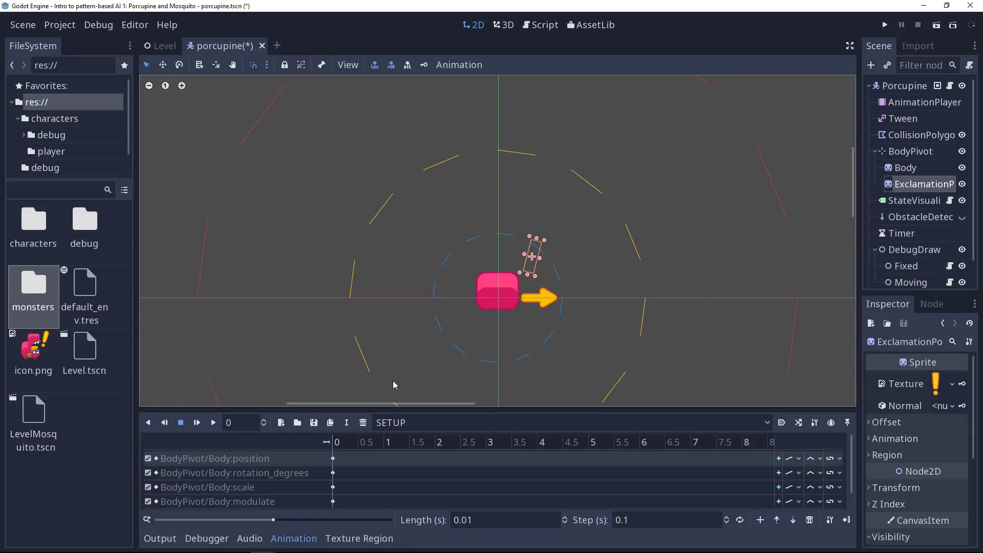
click(304, 537)
click(902, 87)
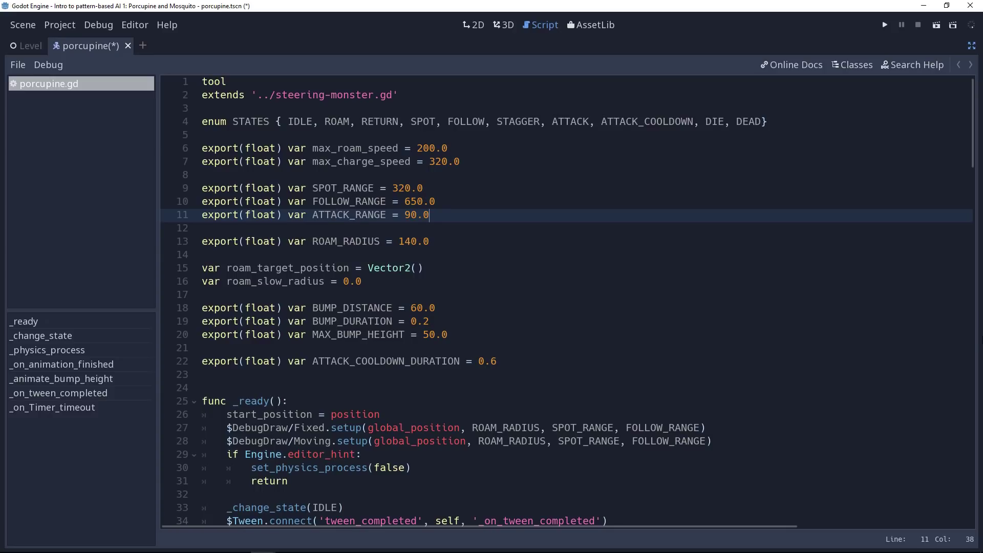
Step: Move past the exported range and bump variables, then return to the 2D view with Timer selected
key(Down)
key(Down)
key(Down)
key(Down)
key(Down)
key(Down)
key(Down)
key(Down)
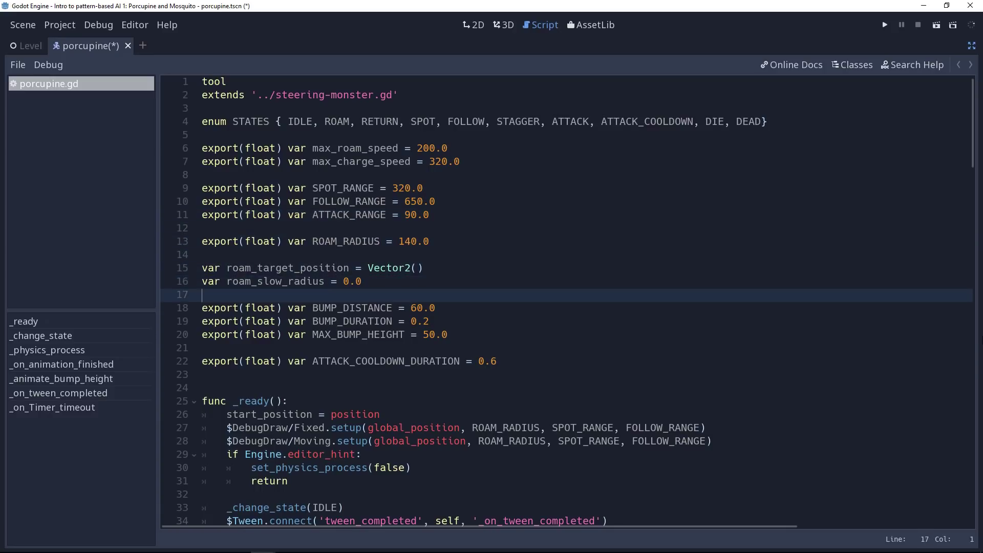
key(Down)
key(Down)
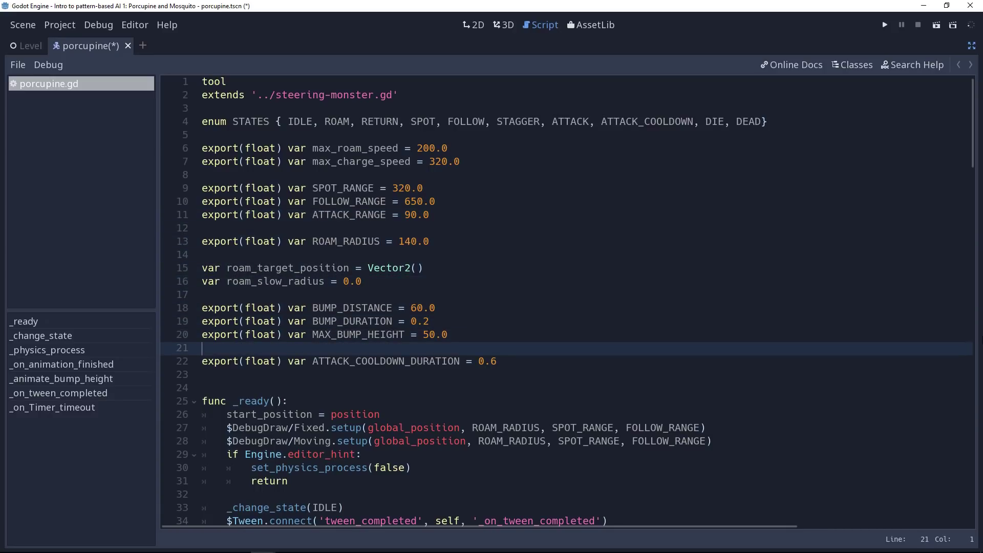
key(ctrl+F1)
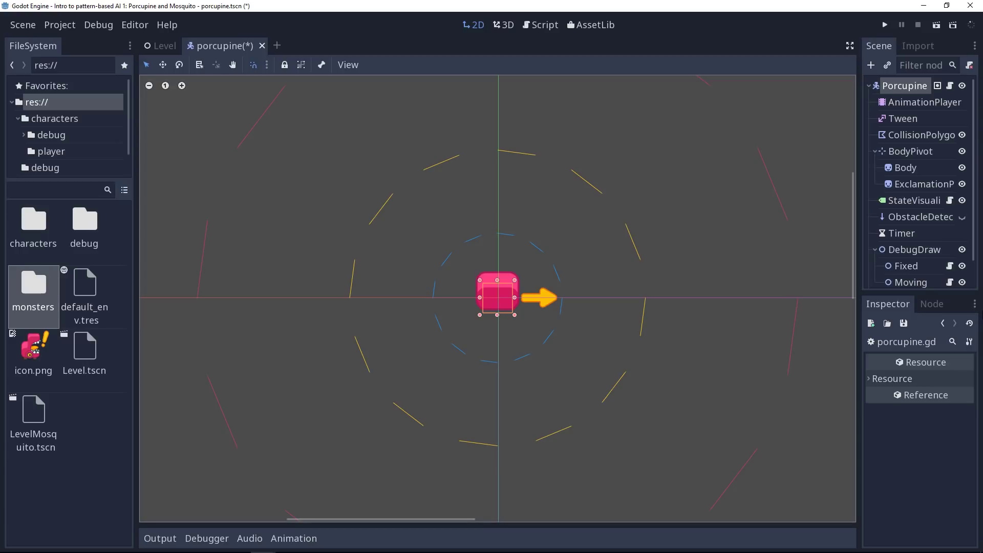
click(902, 233)
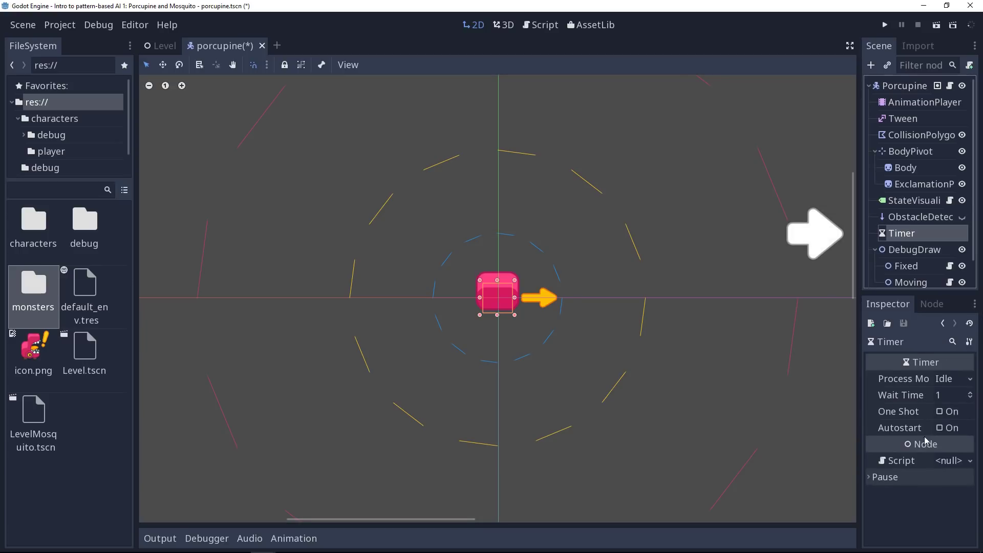
Step: Turn on the Timer's Autostart, leaving One Shot off and Wait Time at 1
click(940, 428)
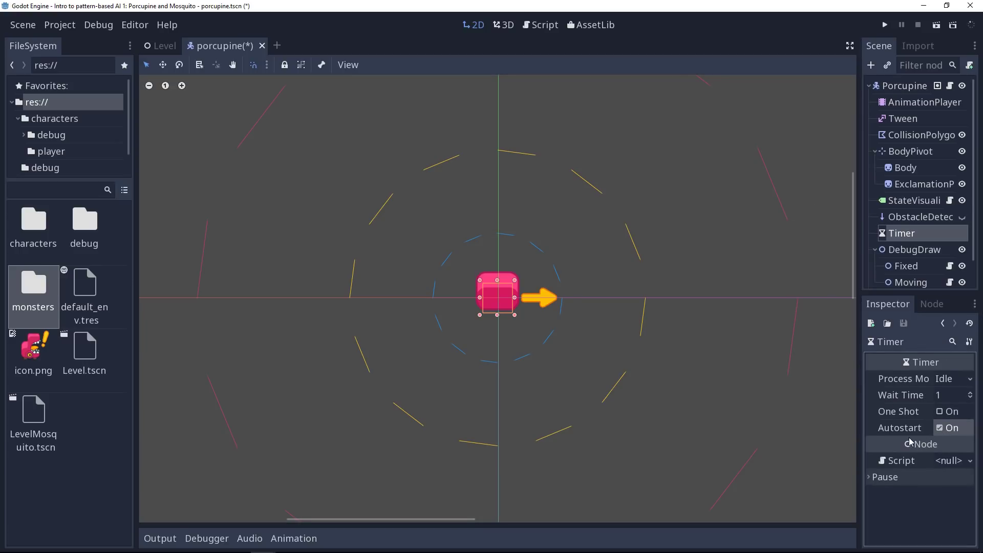
click(943, 417)
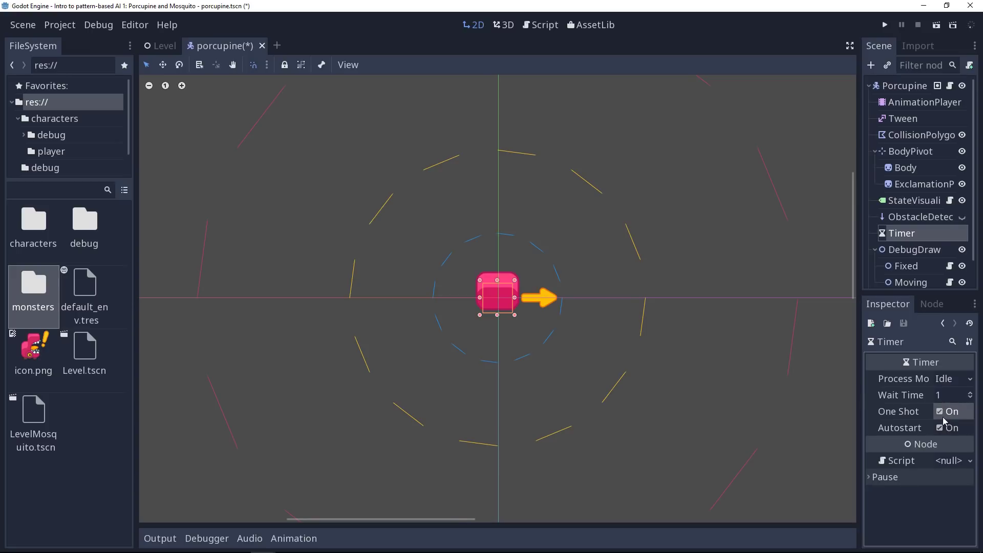
click(945, 417)
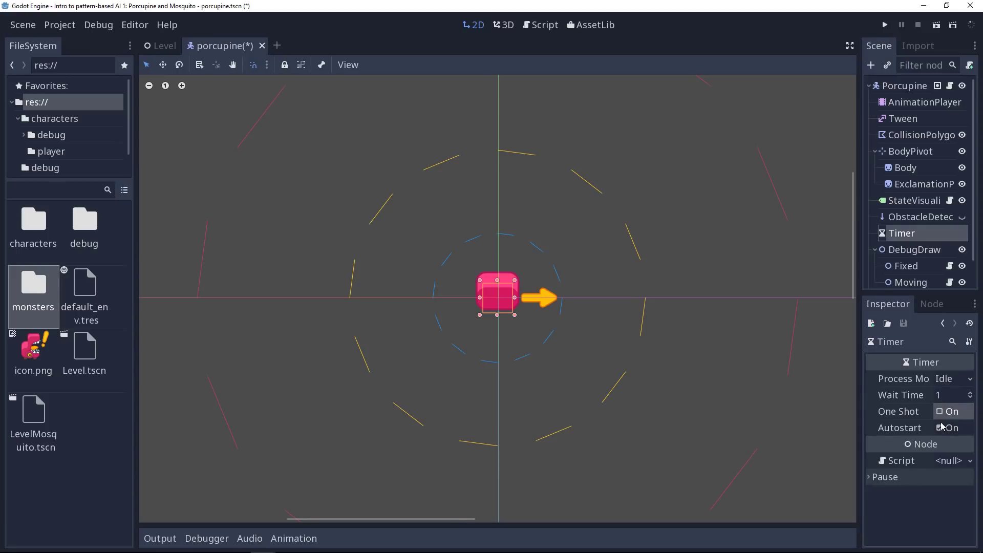
click(940, 395)
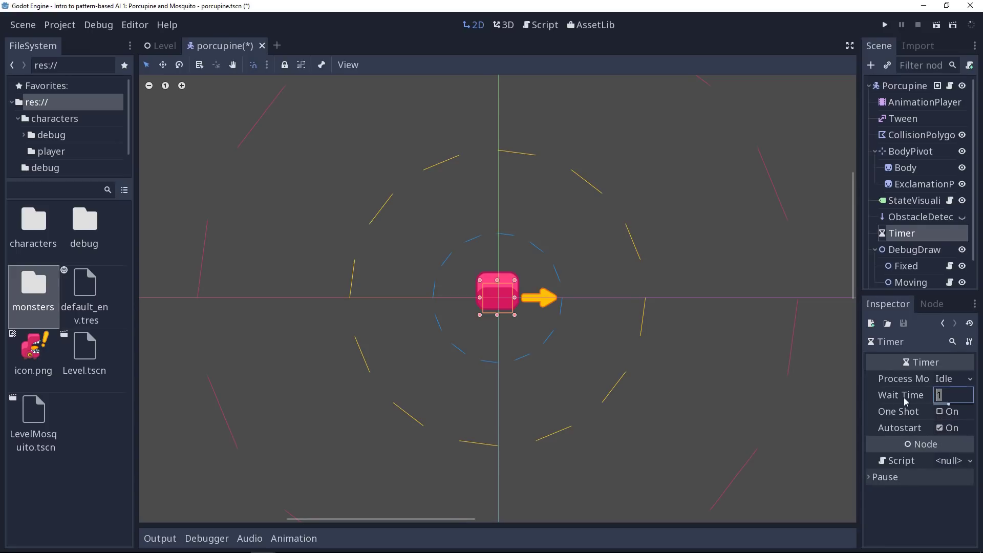
click(905, 401)
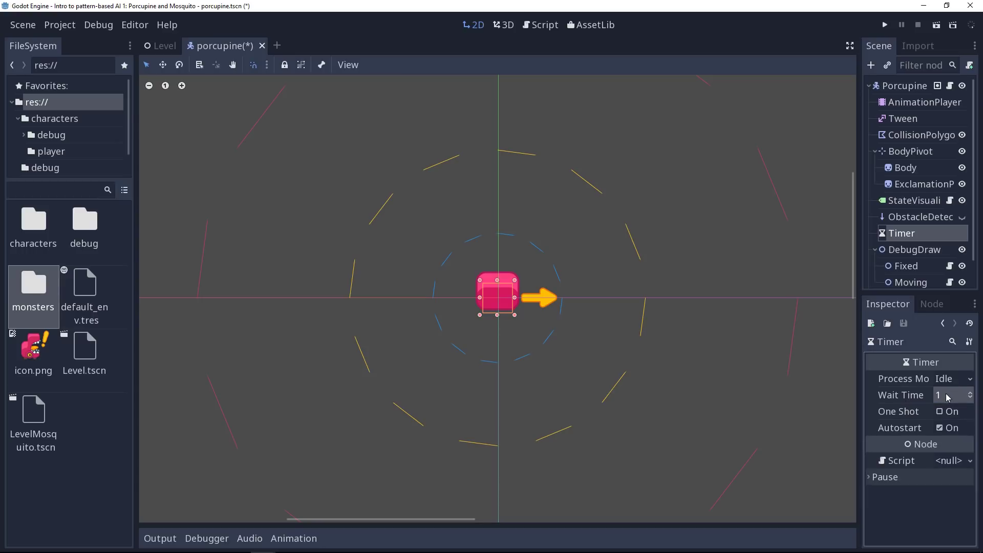
click(937, 220)
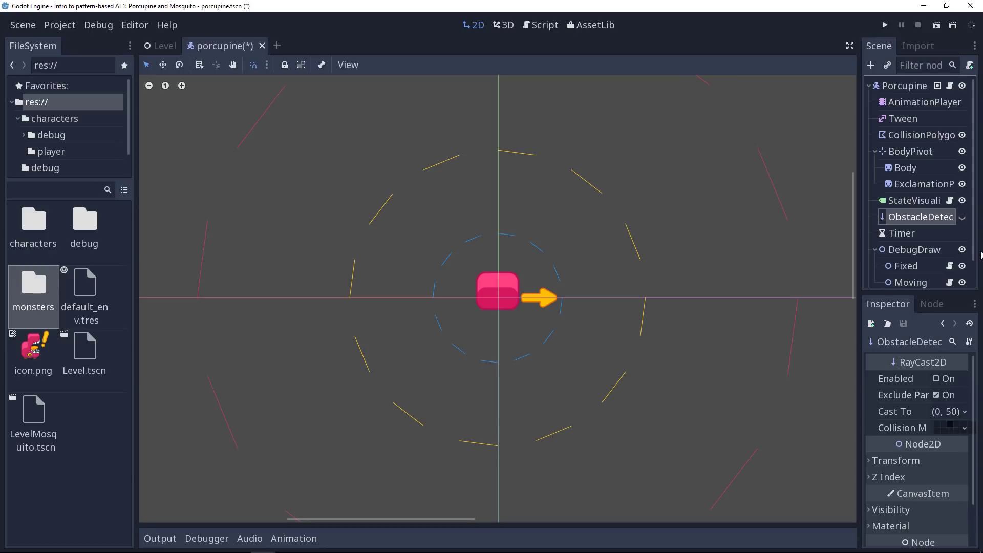
click(928, 236)
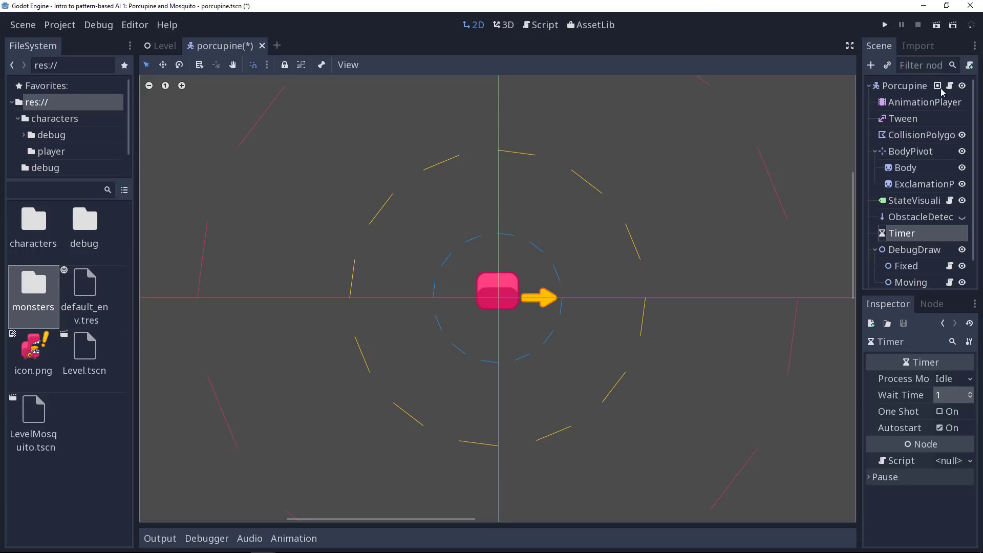
Step: Look over the Porcupine hierarchy, selecting the ExclamationPoint, Body and BodyPivot nodes
click(924, 91)
scroll(914, 271, down, 1)
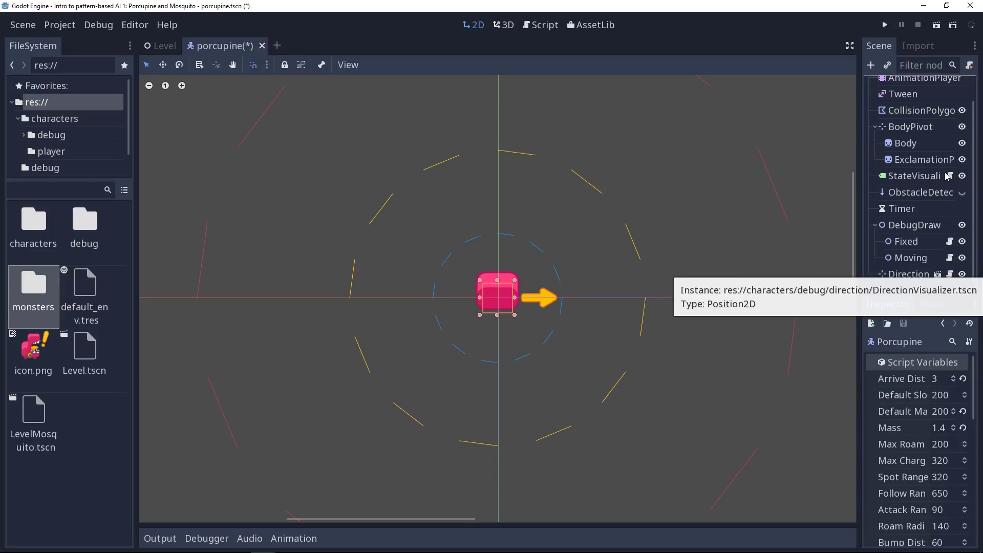
scroll(915, 276, up, 1)
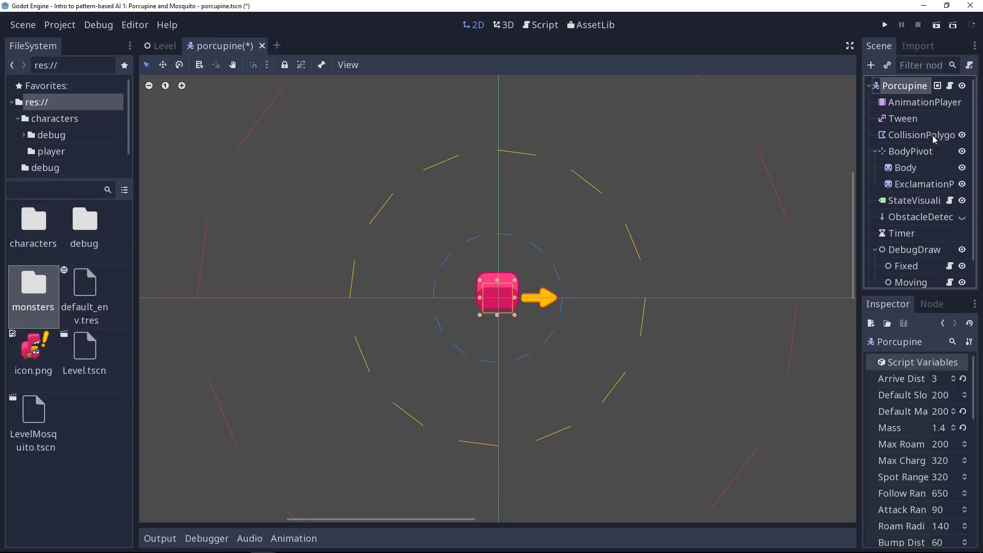
click(916, 186)
click(921, 169)
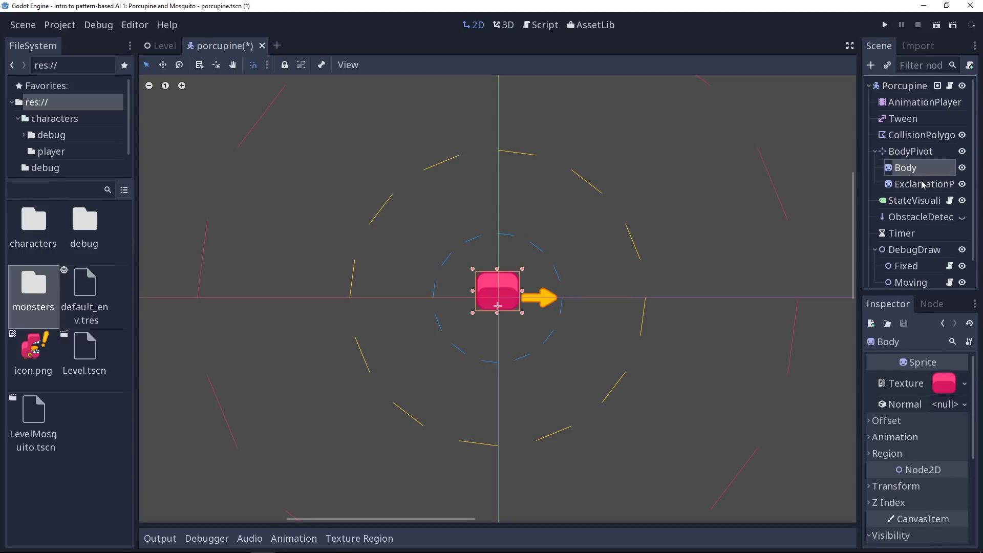
click(922, 185)
click(926, 154)
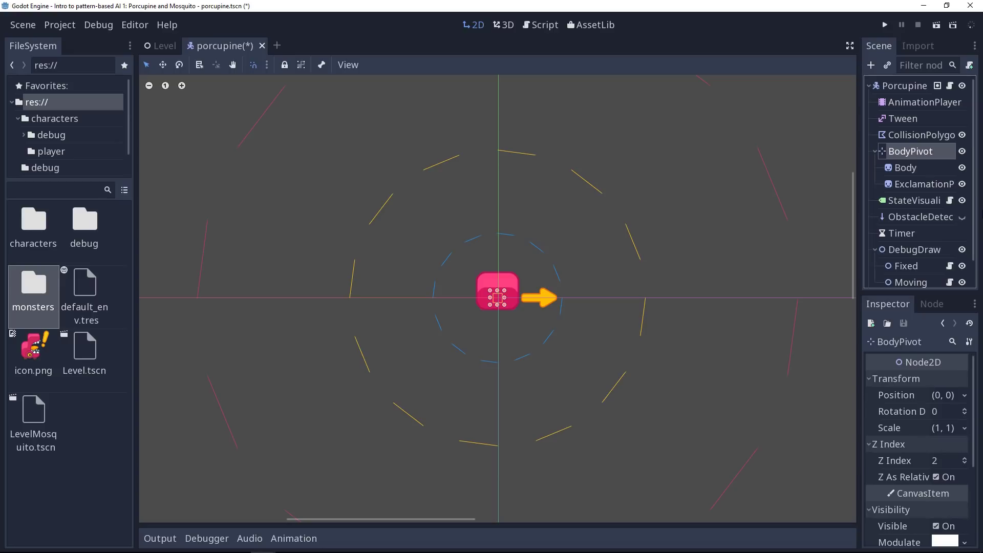
Step: Rename BodyPivot to Pivot and demonstrate moving it, undoing back to the origin
key(F2)
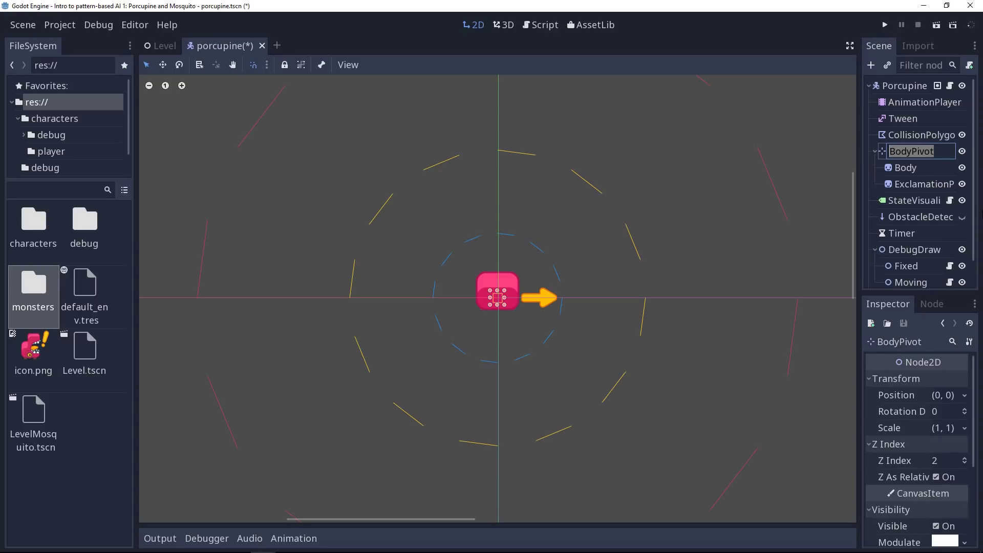
text(Pivot)
key(Return)
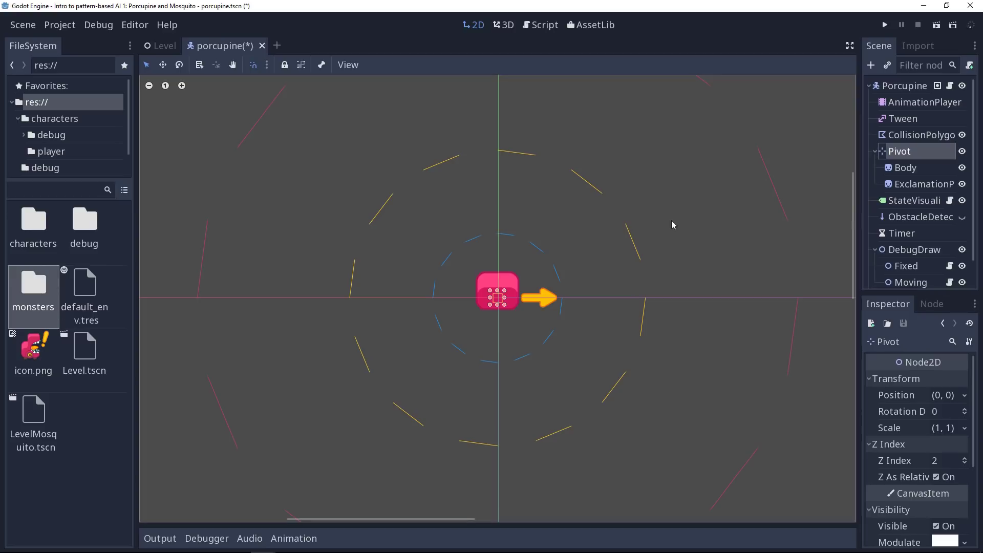
key(w)
drag(582, 299, 650, 301)
key(ctrl+z)
key(e)
Step: Select the ObstacleDetector node and toggle its visibility on and off
click(917, 206)
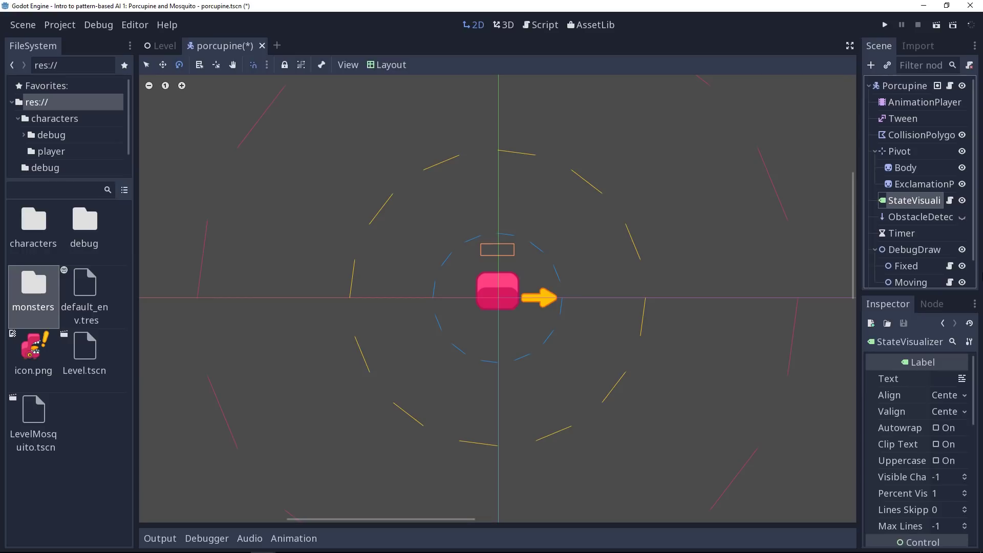
click(925, 217)
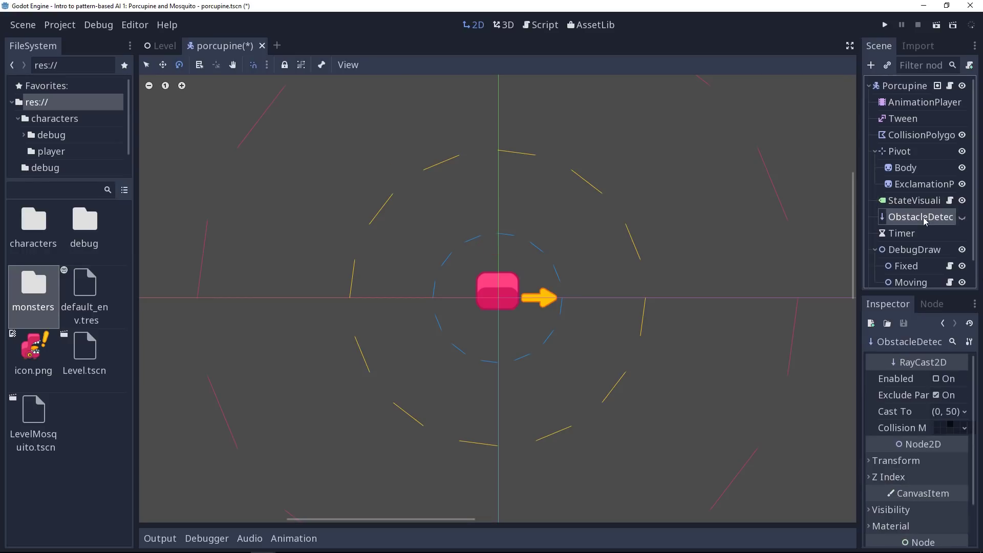
click(963, 217)
click(962, 217)
click(962, 217)
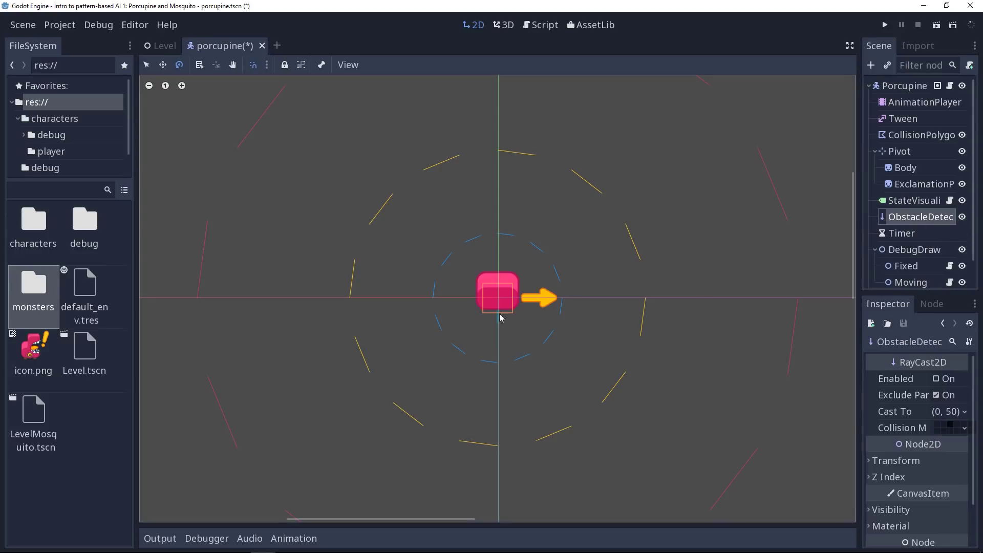
click(962, 219)
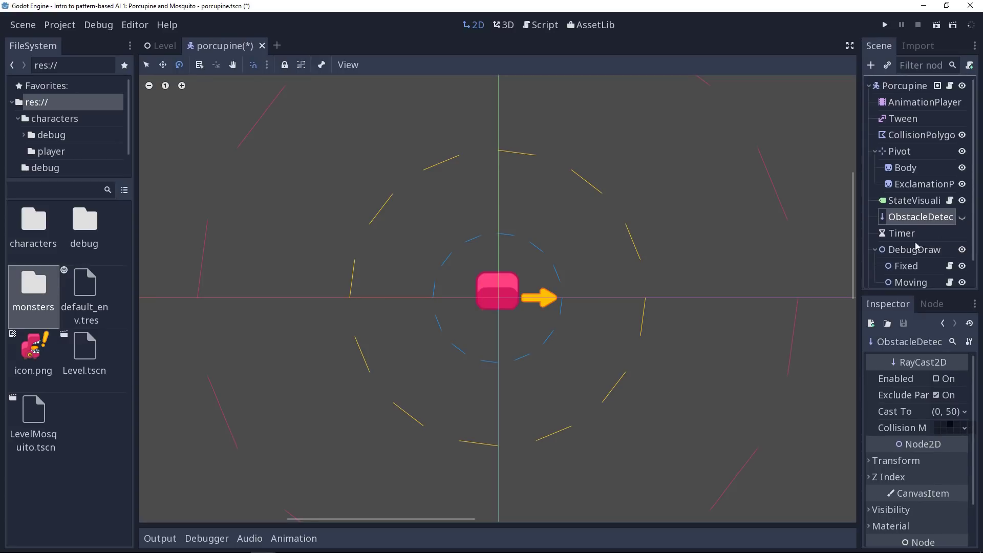
scroll(916, 247, down, 1)
Step: Walk through the DebugDraw, Fixed, Moving and Direction visualizer nodes
click(918, 232)
click(919, 243)
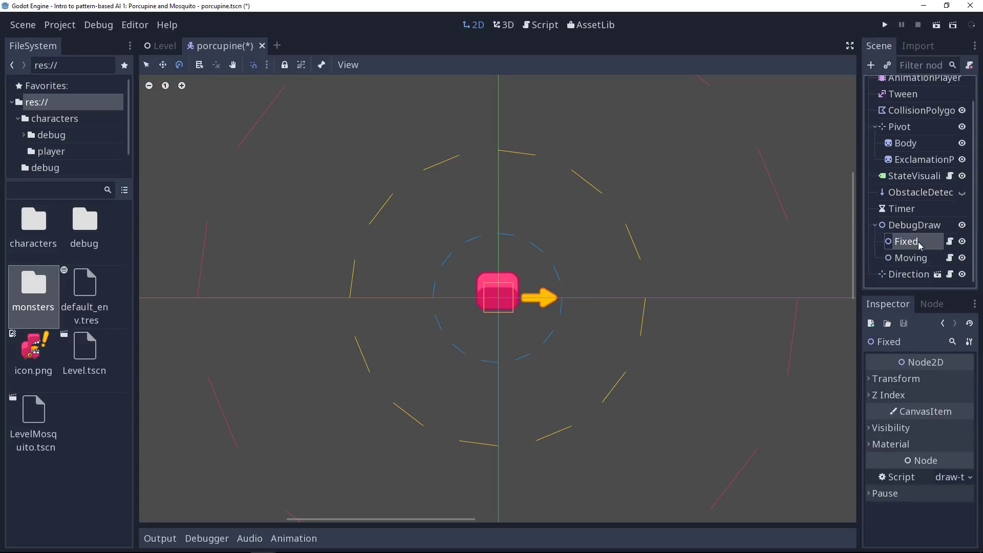
click(920, 259)
click(920, 232)
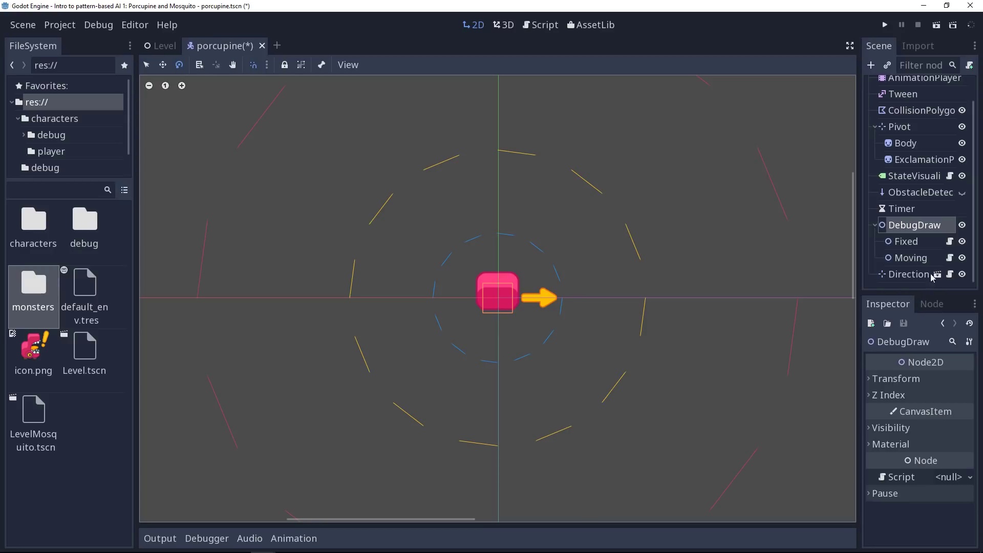
click(906, 242)
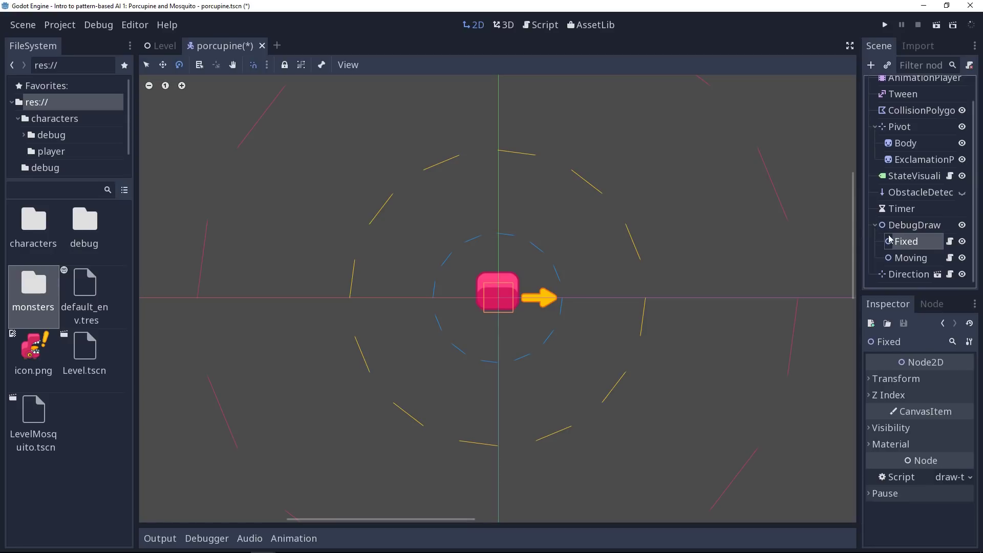
click(911, 258)
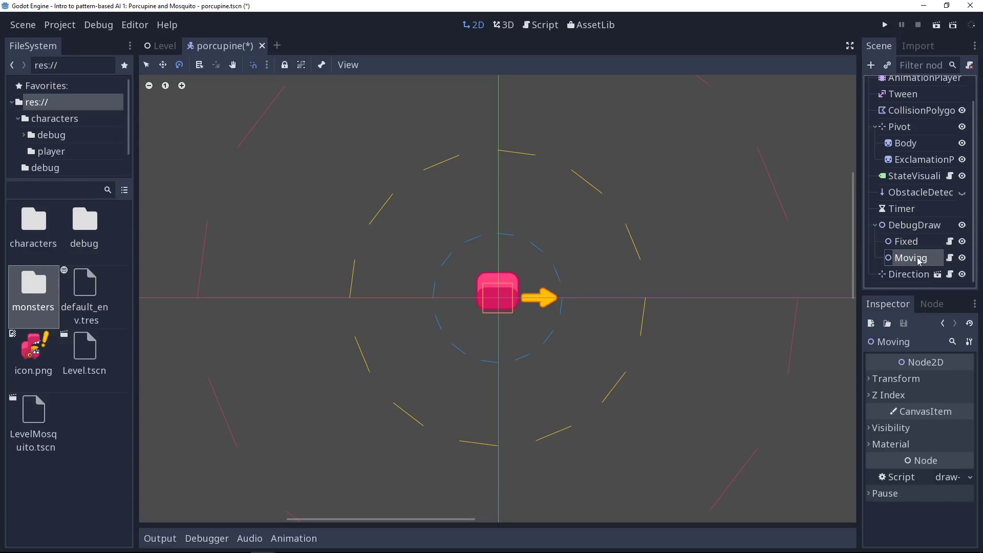
key(Down)
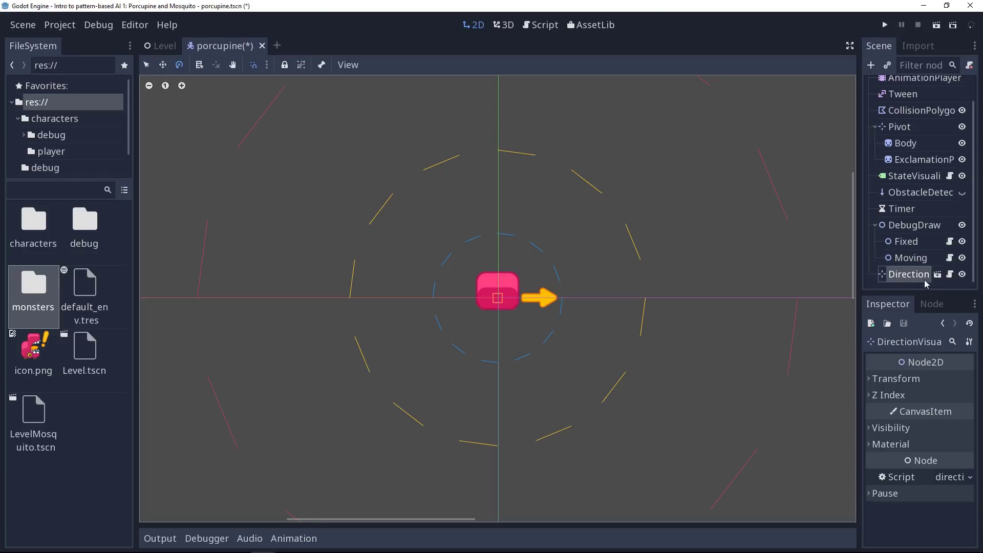
scroll(942, 224, up, 1)
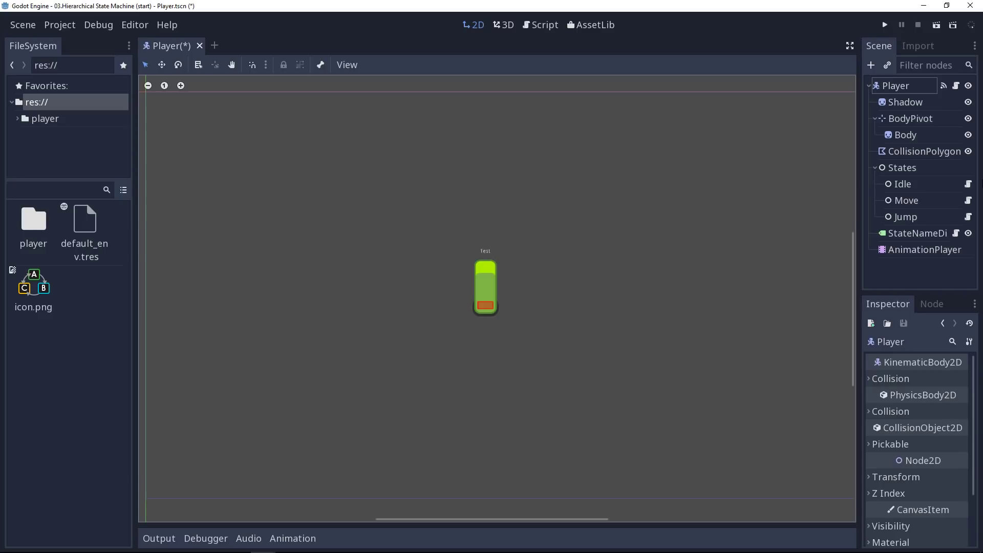
Step: Inspect the Player's AnimationPlayer, Shadow, States and the Idle, Move and Jump states
click(911, 86)
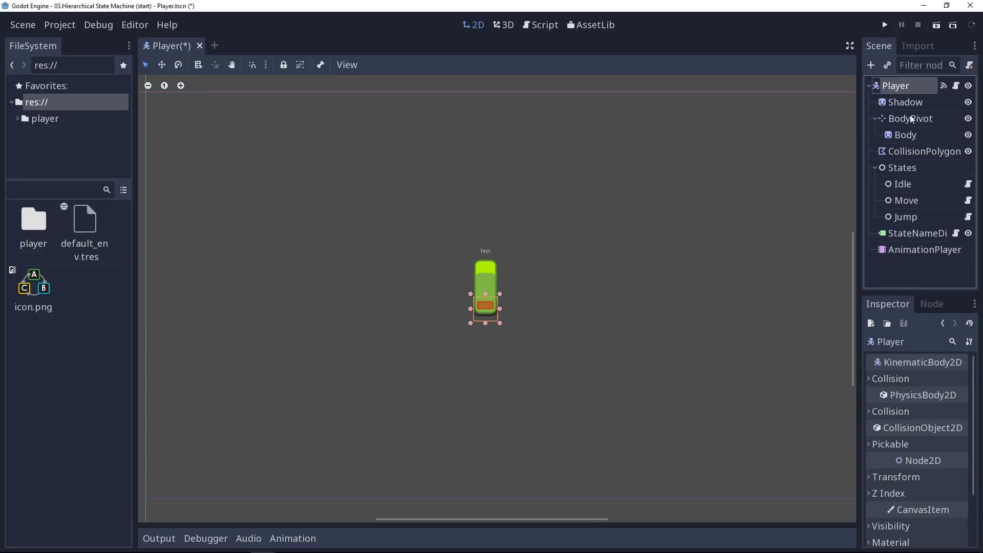
click(925, 250)
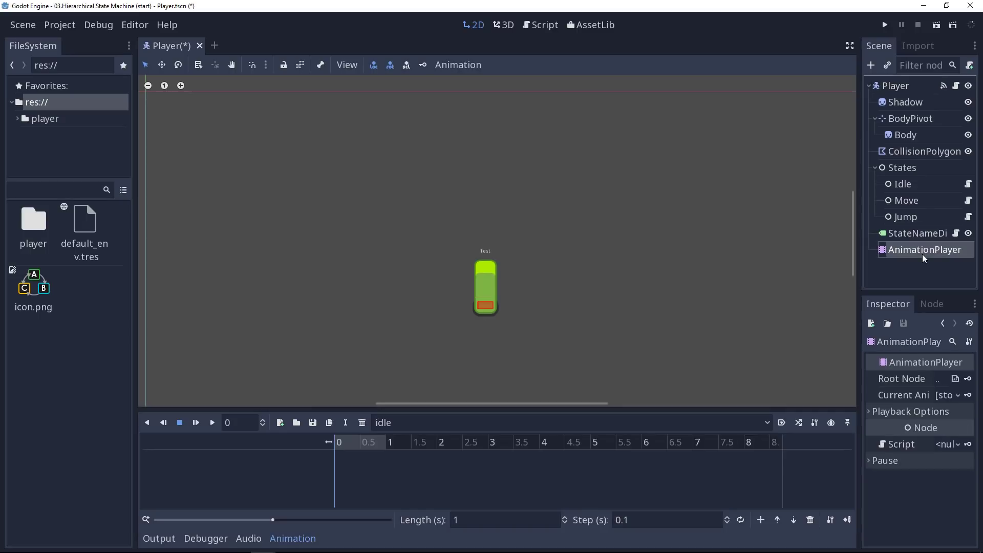
click(914, 102)
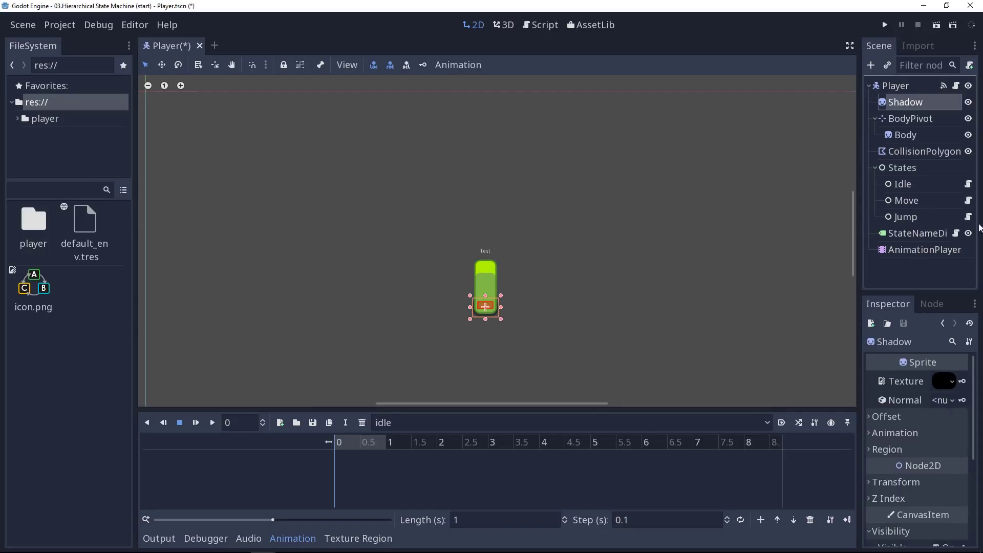
click(936, 169)
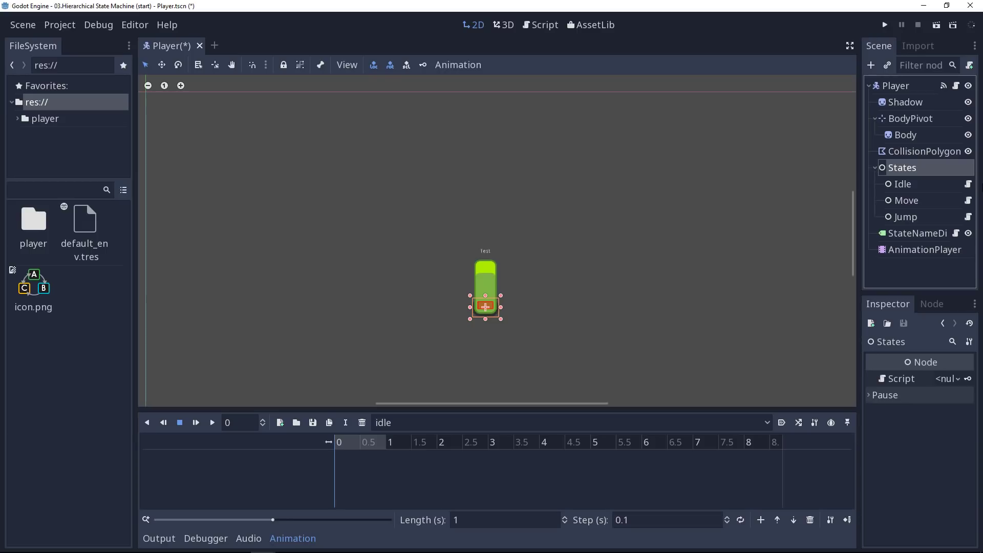
click(901, 189)
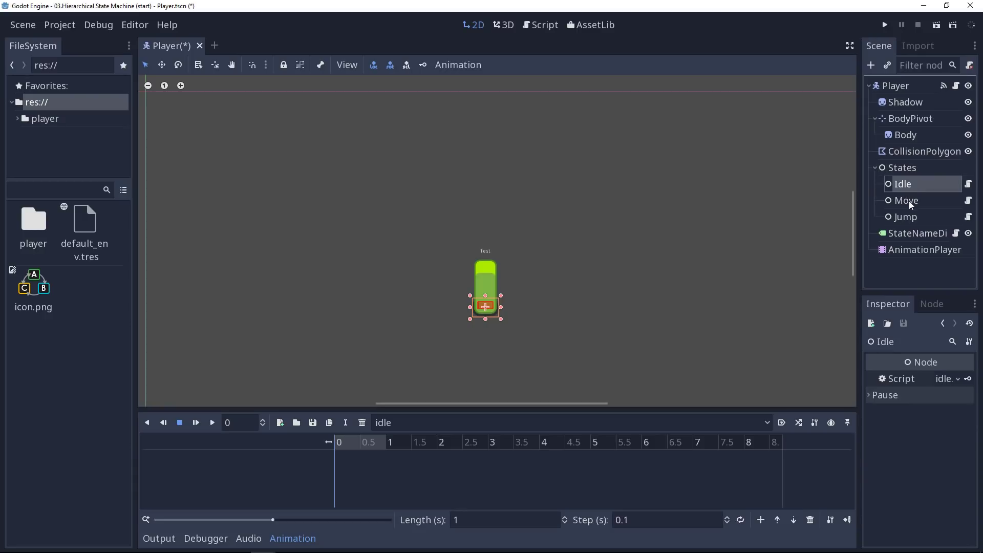
click(908, 201)
click(911, 216)
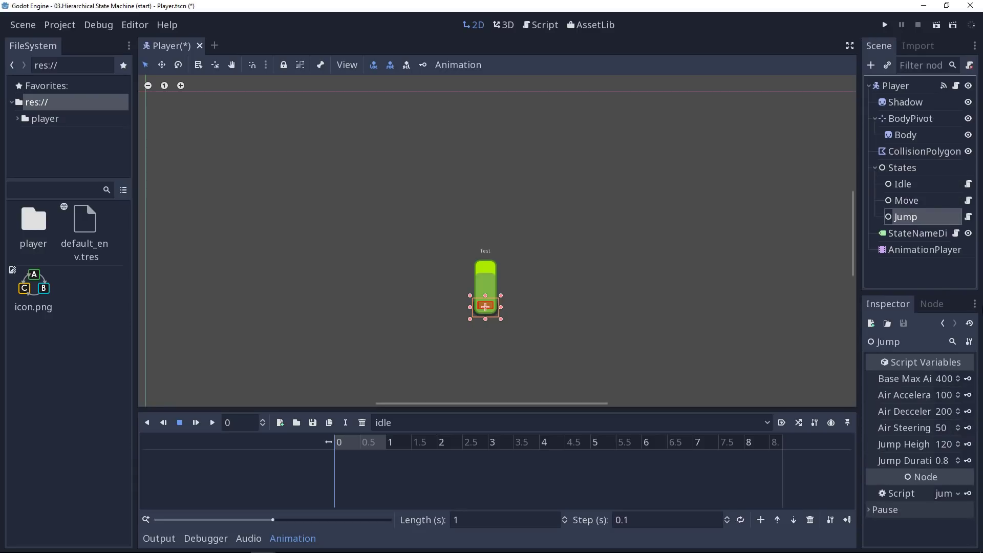
Step: Duplicate the Jump state and rename the copy to Shoot
key(ctrl+d)
key(F2)
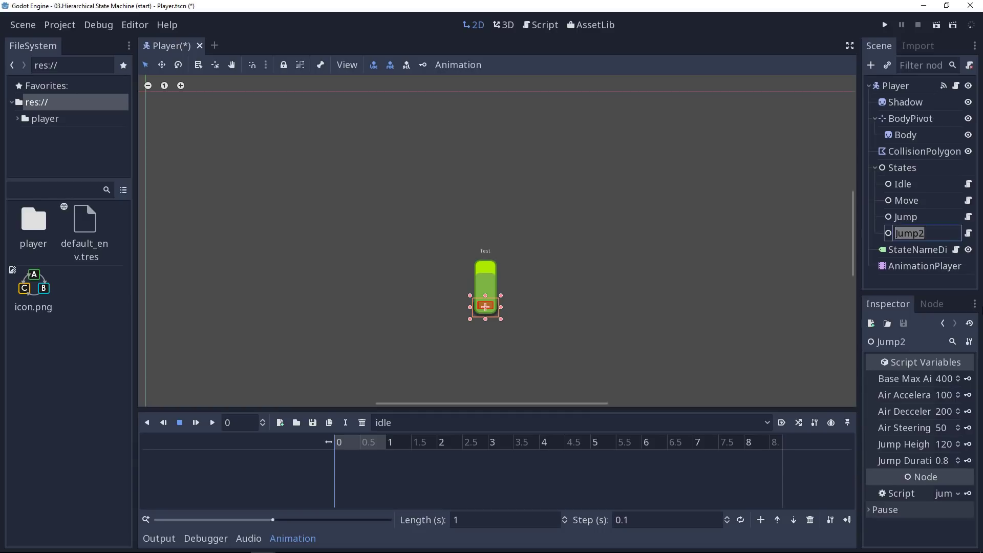
text(Attack)
key(Return)
key(F2)
text(Shoot)
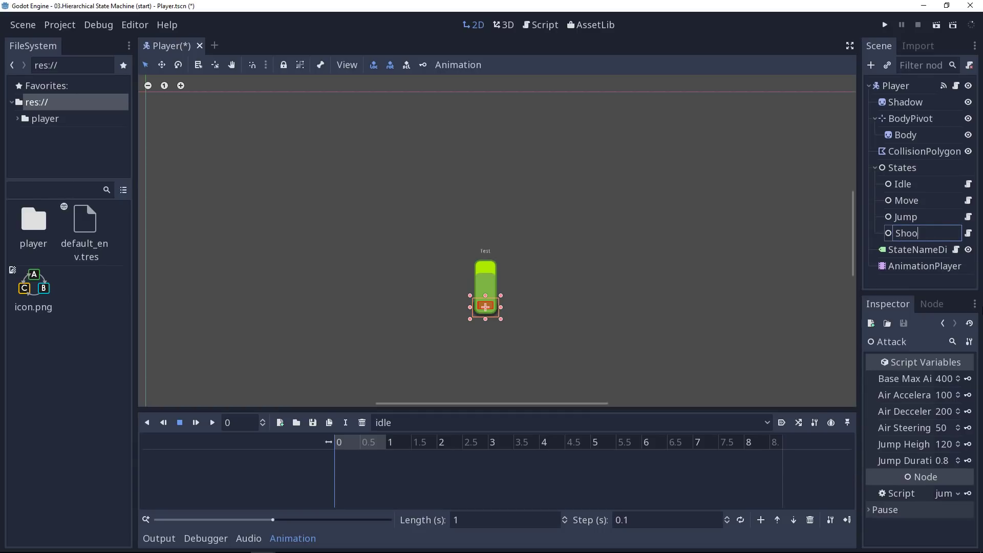
key(Return)
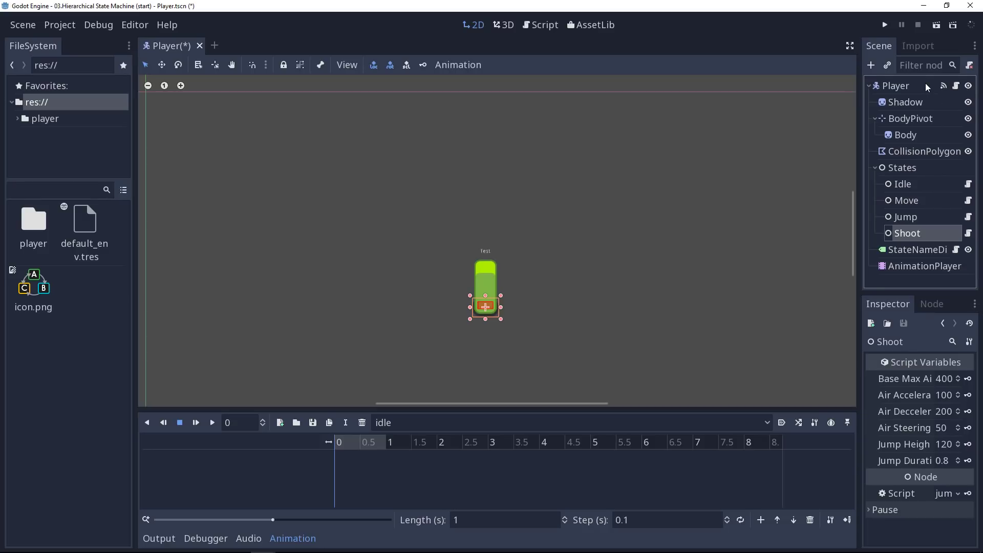
click(930, 170)
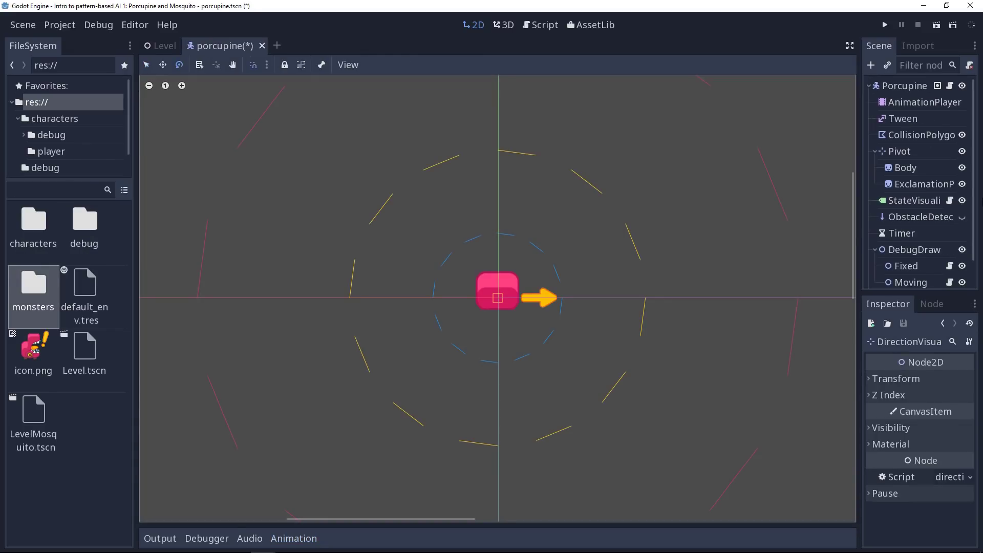
Step: Rename the Pivot node to BodyPivot
click(916, 85)
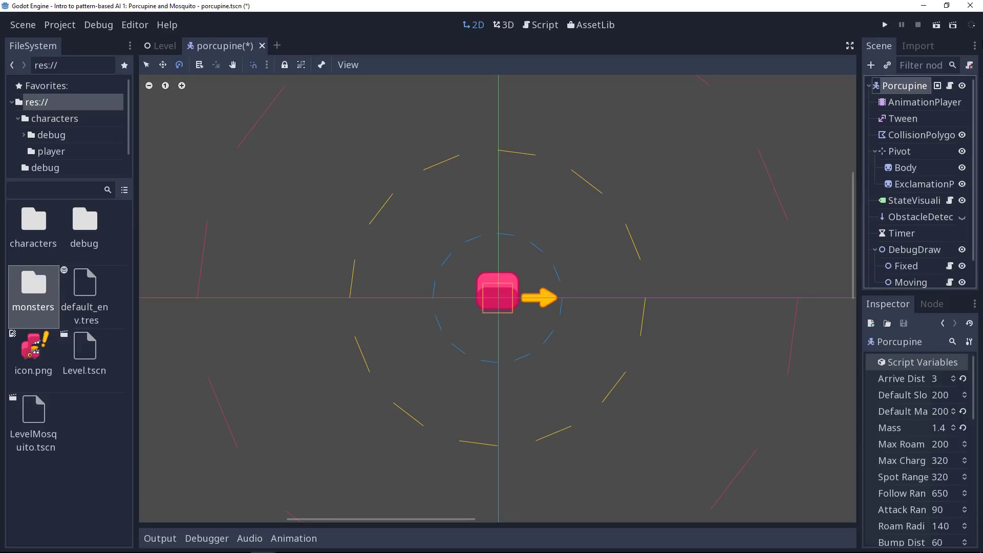
click(914, 151)
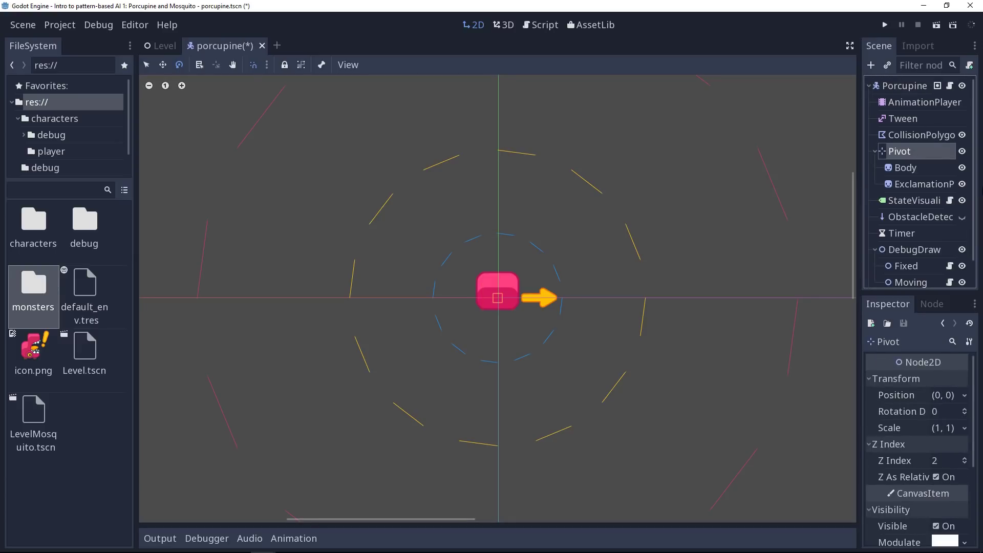
key(F2)
key(Home)
text(Body)
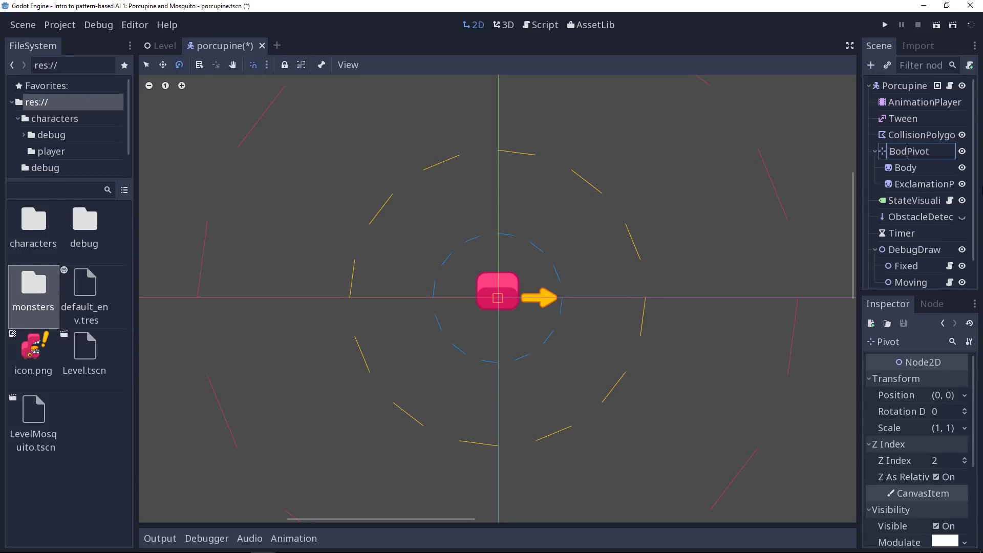
key(Return)
Step: Rename BodyPivot back to Pivot by removing the Body prefix
key(Down)
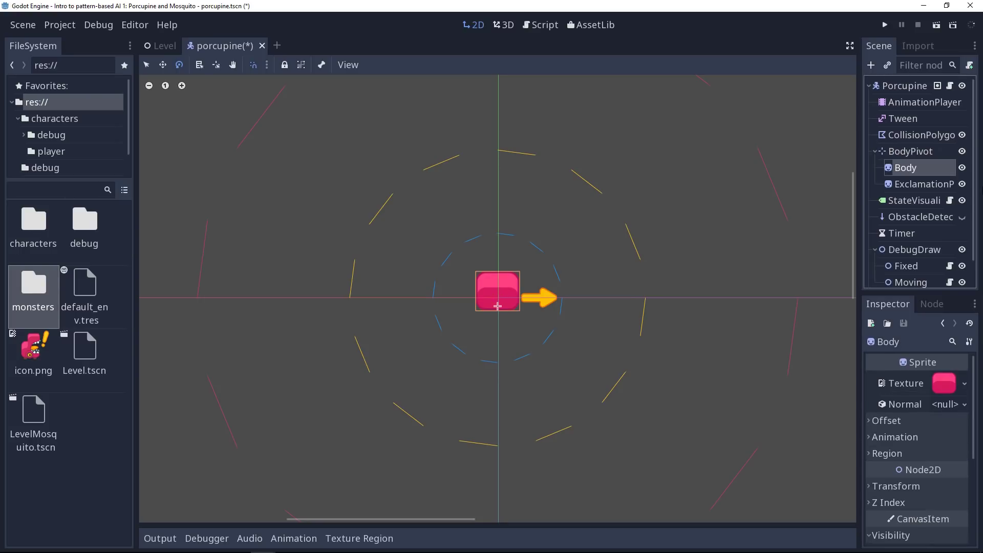
key(Up)
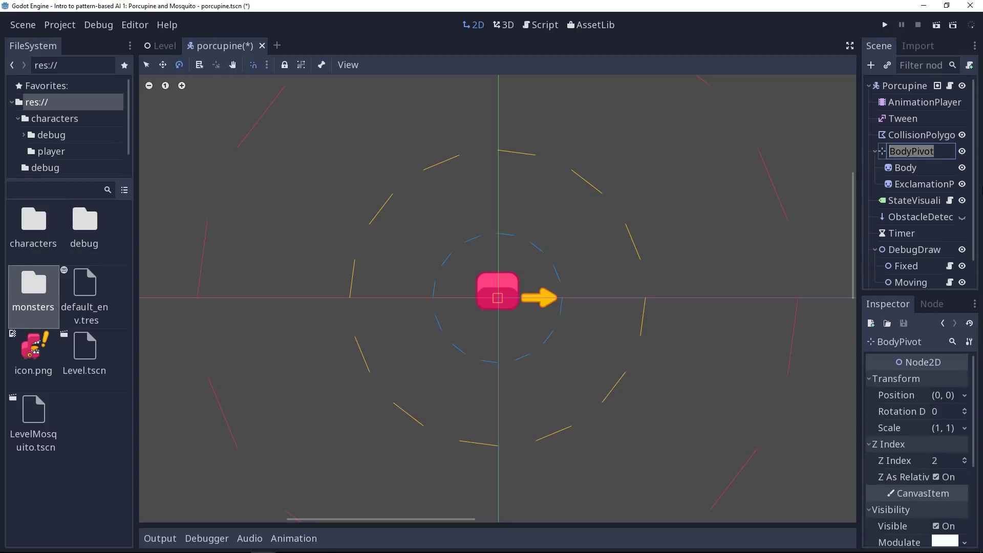
key(F2)
key(Home)
key(Delete)
key(Delete)
key(Delete)
key(Delete)
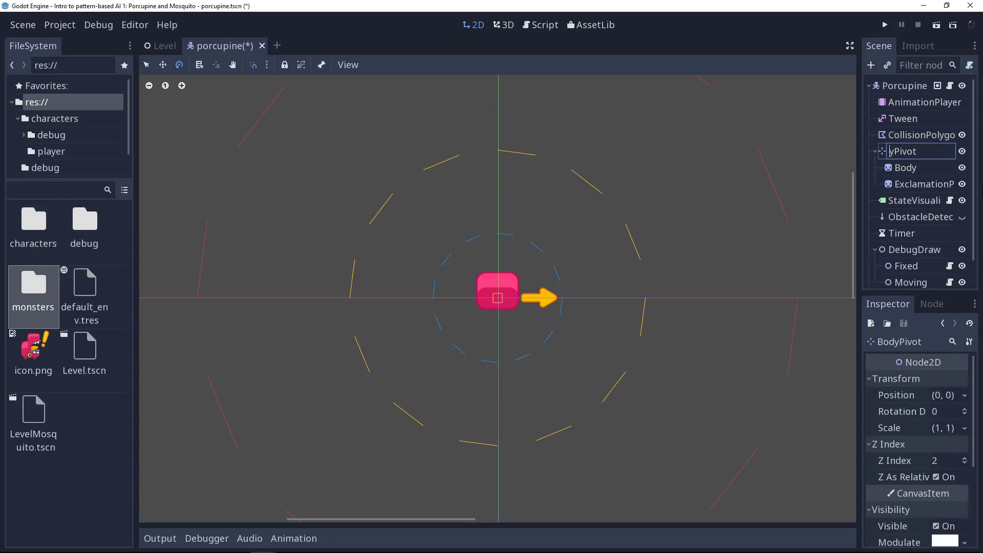
key(Return)
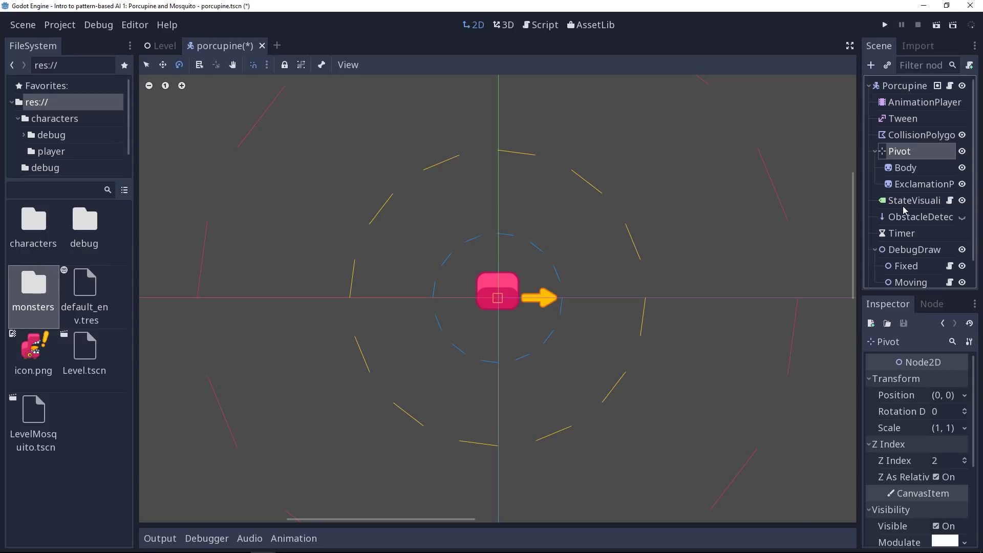
click(911, 185)
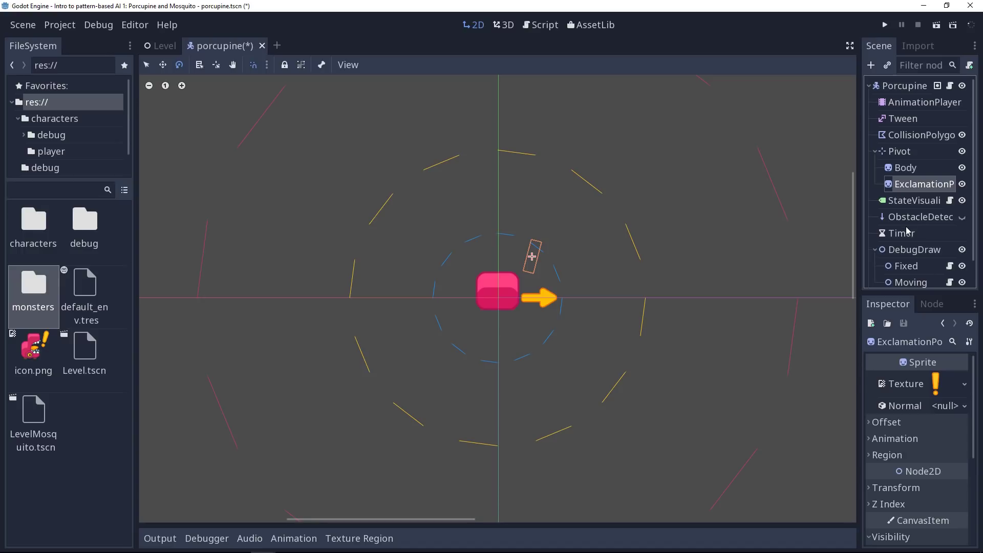
Step: Select the DebugDraw node, then open the monsters folder under characters in FileSystem
click(906, 250)
scroll(907, 251, down, 1)
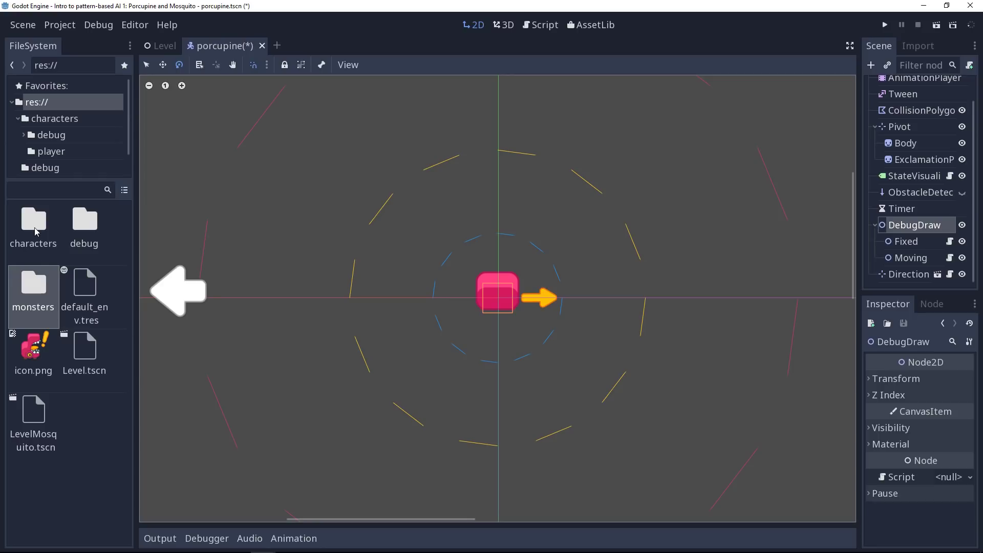
click(40, 219)
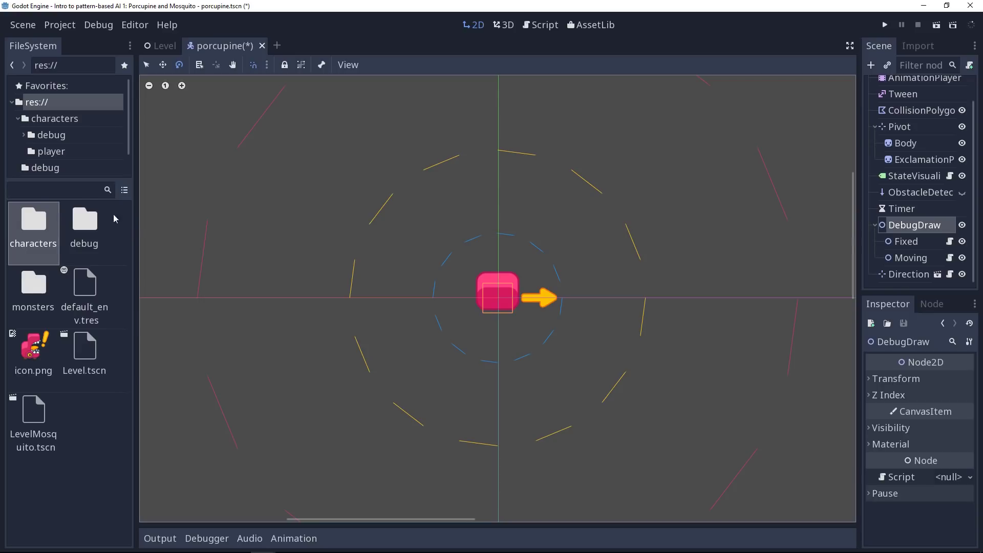
click(48, 285)
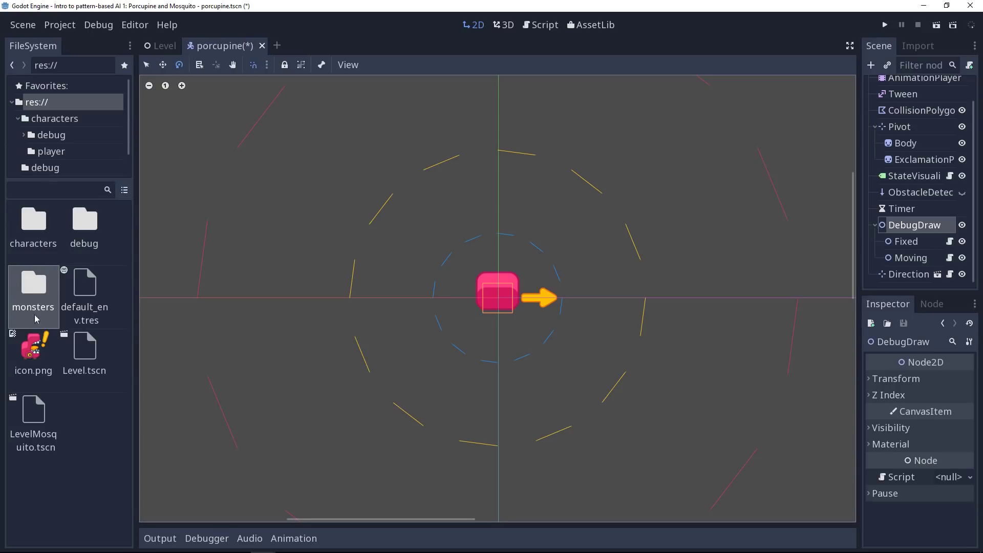
double_click(36, 282)
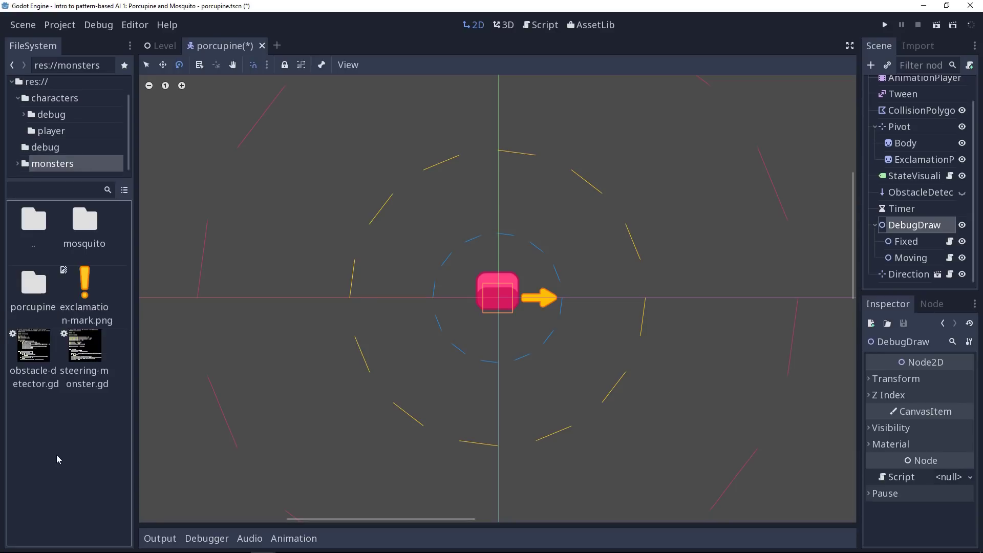
Step: Browse into the mosquito folder, back up to monsters and into mosquito again
click(51, 296)
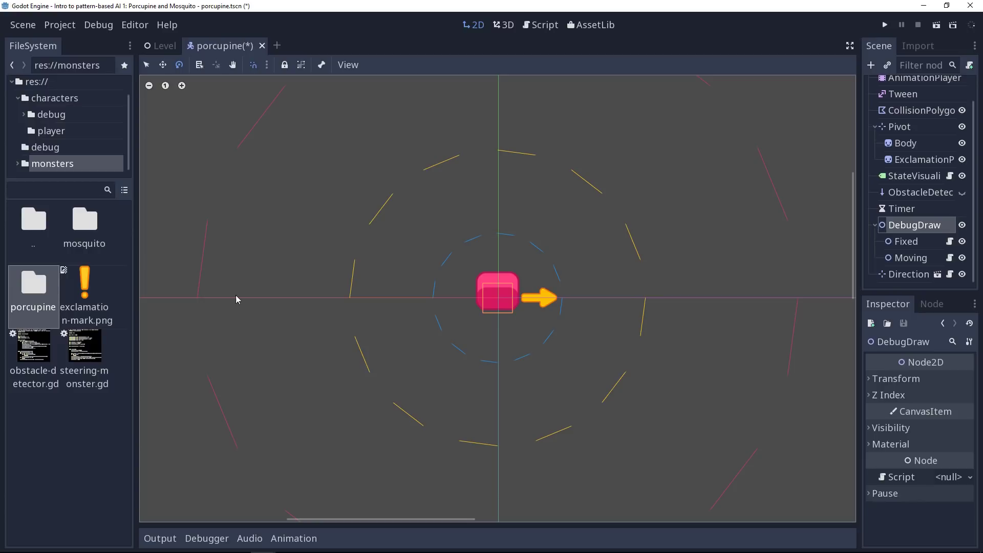
double_click(86, 221)
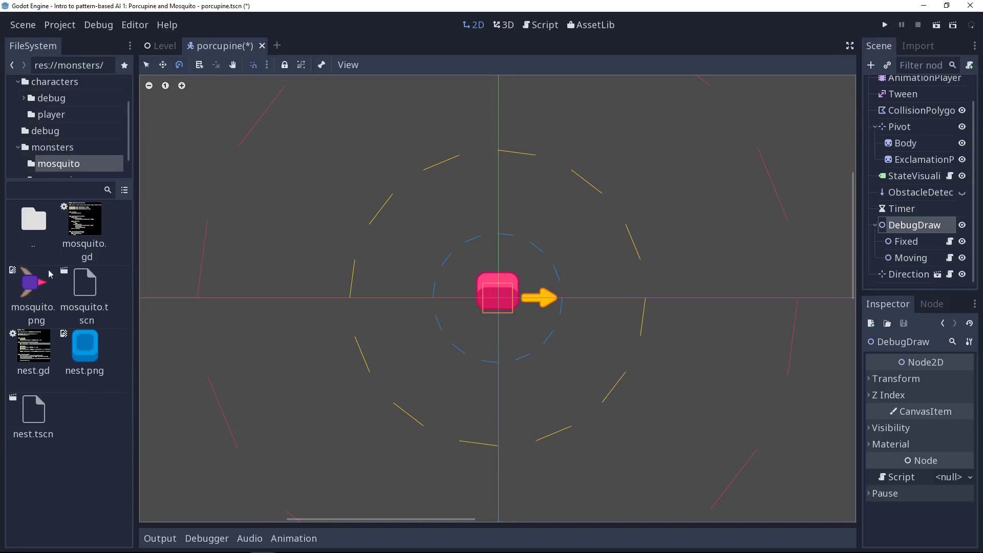
click(46, 234)
double_click(46, 233)
double_click(85, 220)
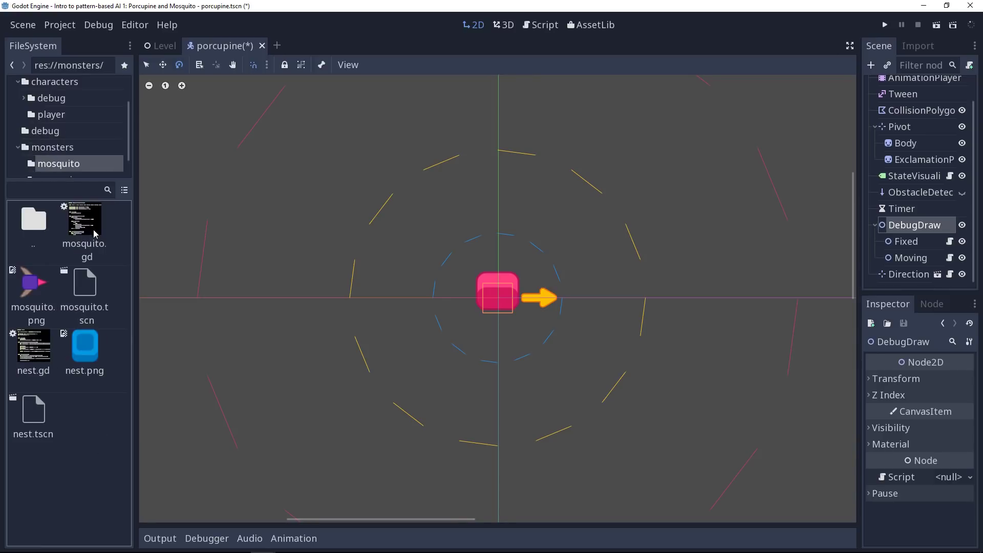
Step: Point out nest.tscn, nest.gd, mosquito.png, nest.png and mosquito.tscn, then browse the porcupine folder
click(51, 442)
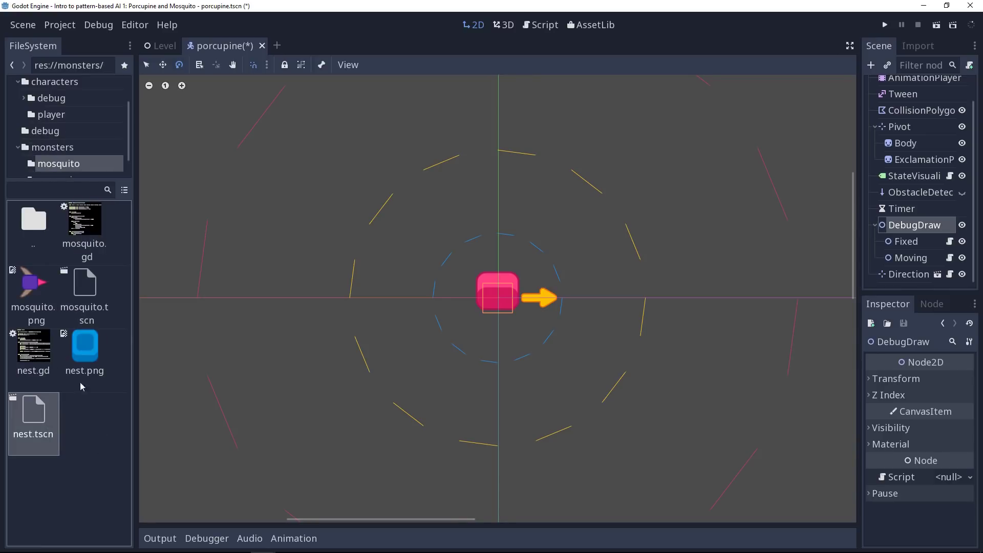
click(43, 364)
click(42, 305)
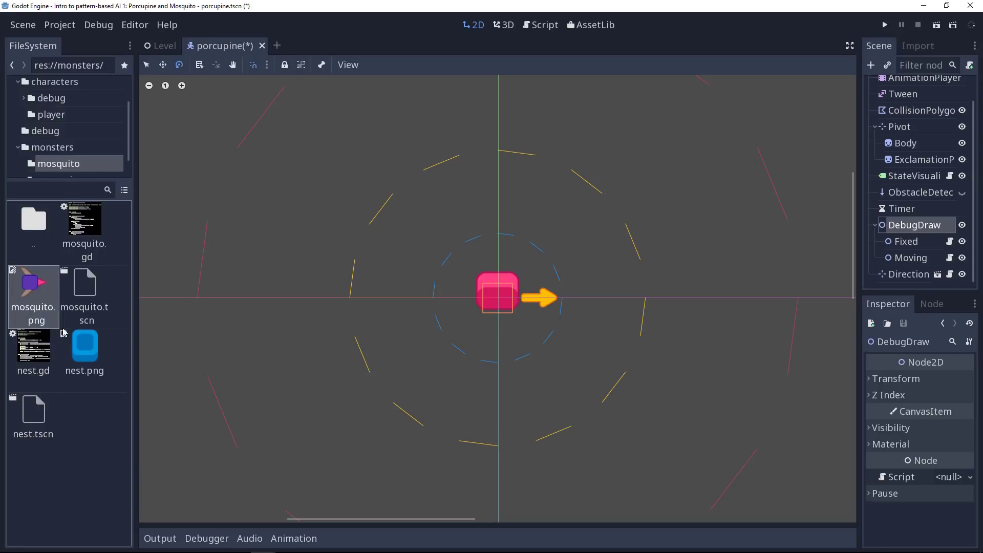
click(78, 348)
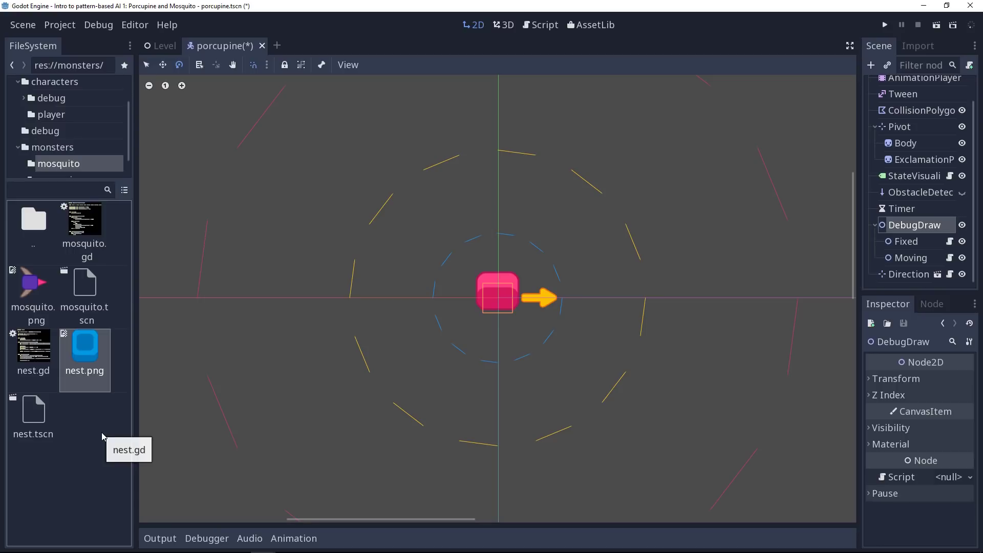
click(90, 302)
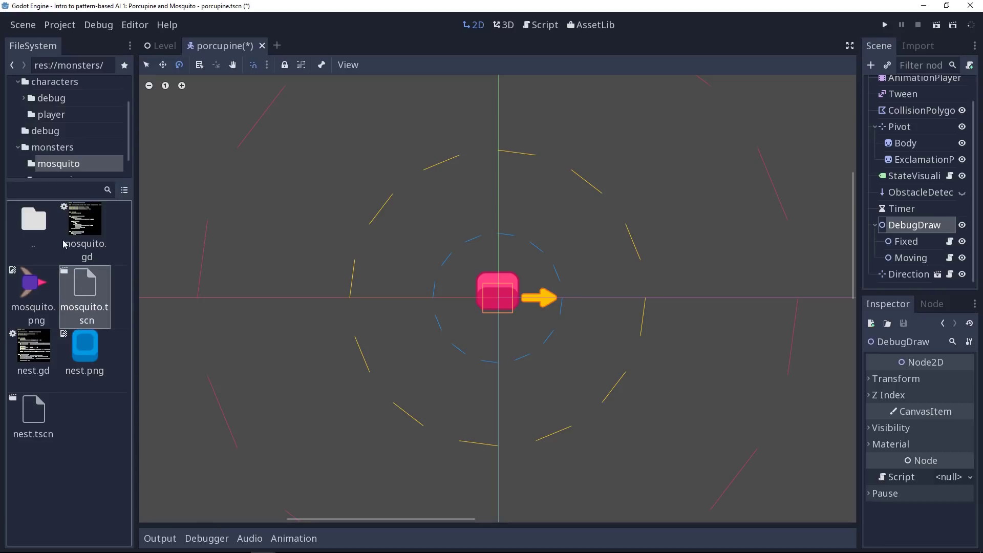
double_click(51, 225)
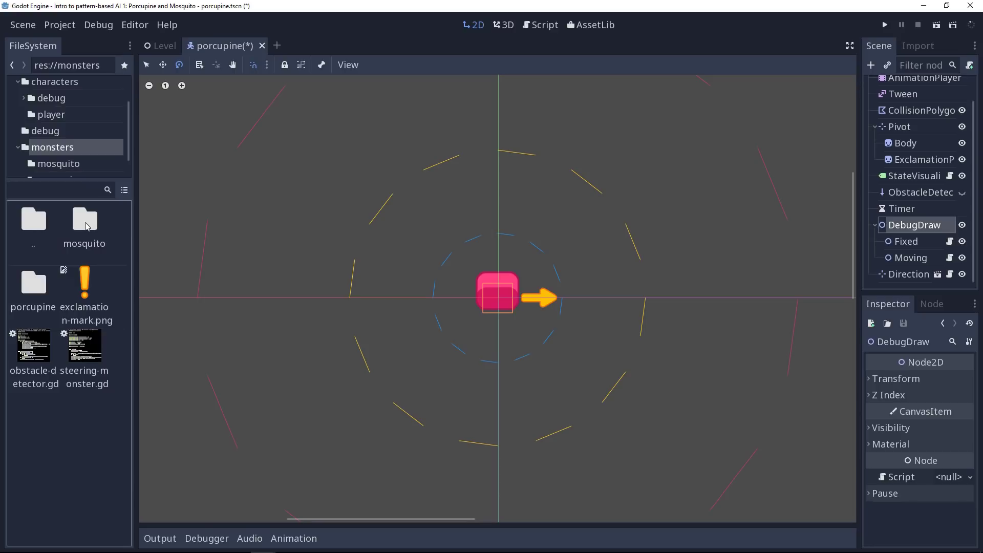
double_click(33, 284)
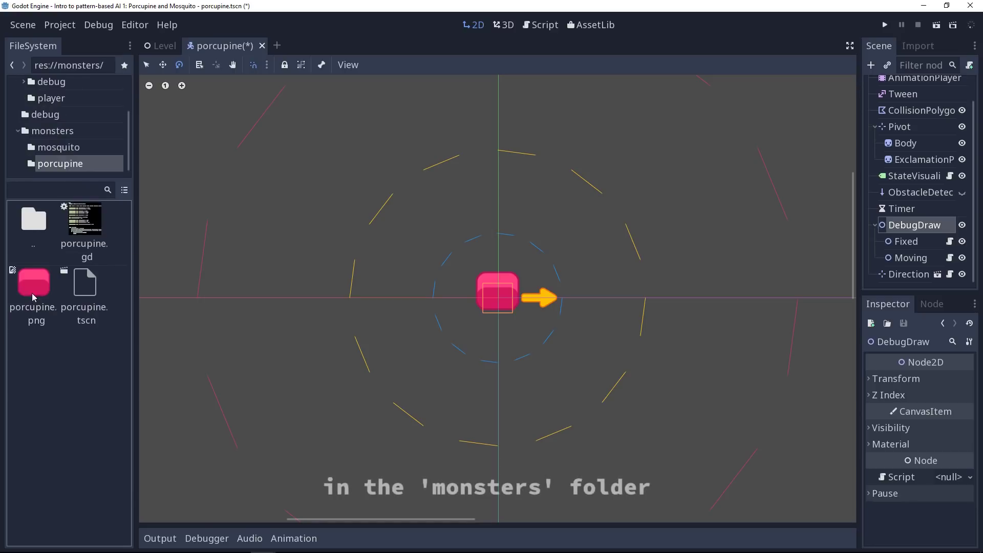
double_click(49, 234)
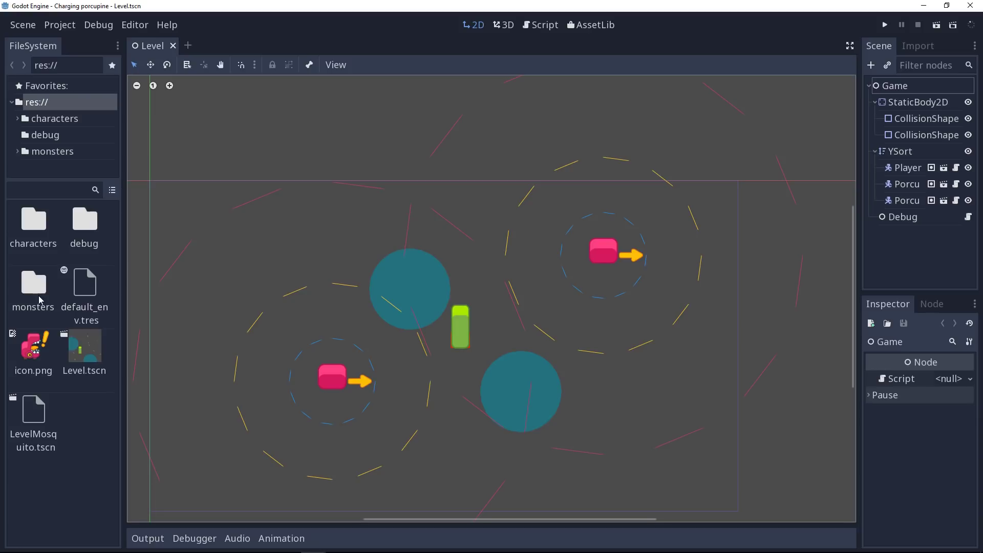
right_click(40, 280)
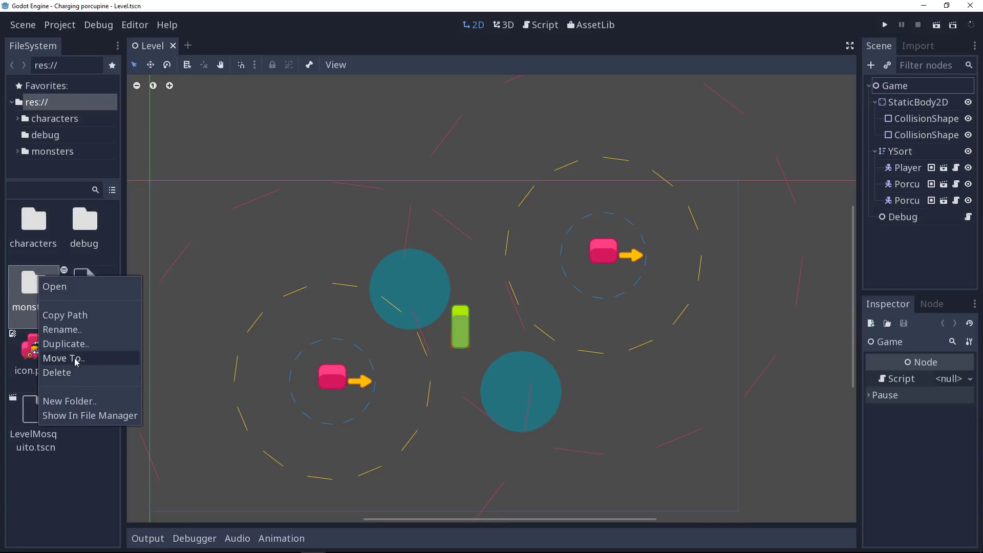
click(29, 280)
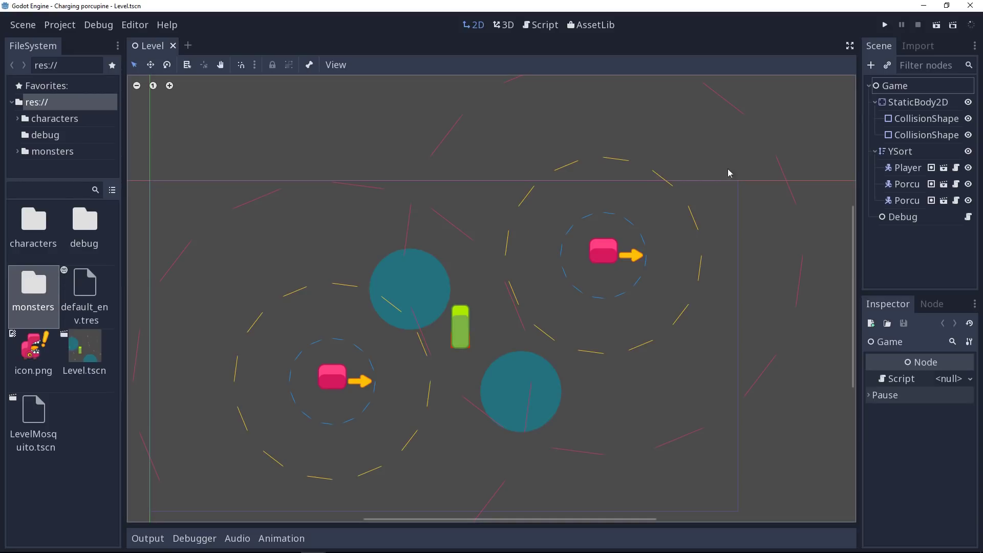
click(888, 88)
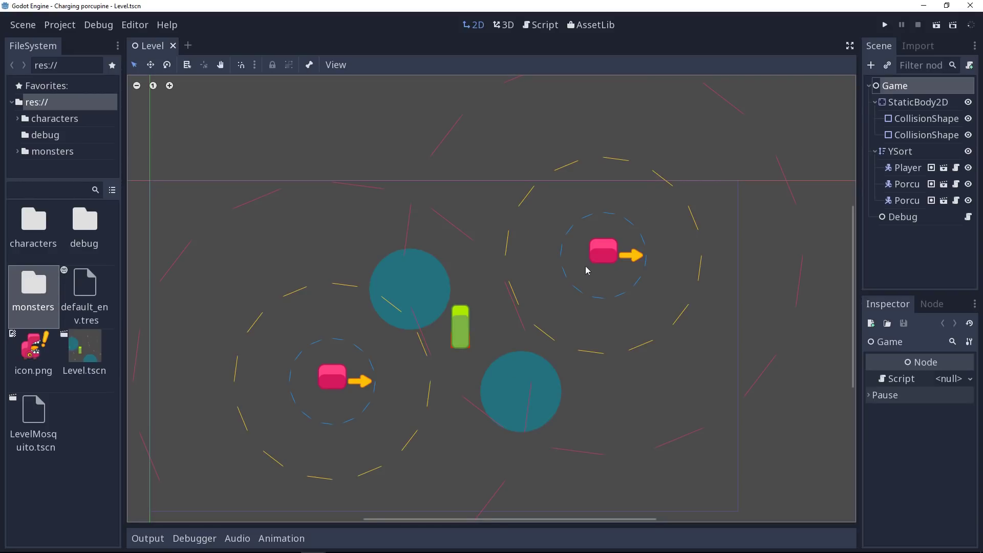
scroll(527, 290, down, 5)
scroll(527, 308, up, 1)
middle_drag(528, 308, 528, 324)
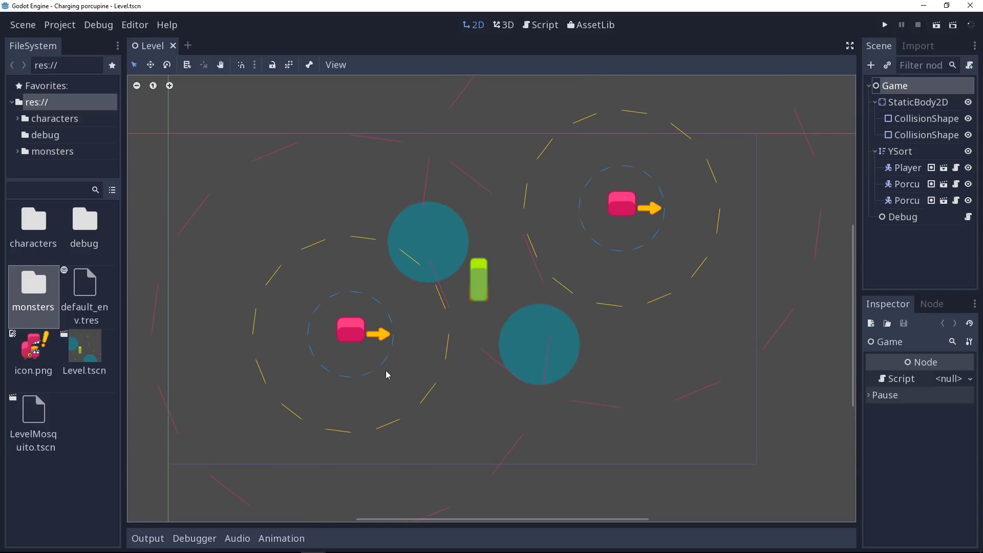
click(906, 183)
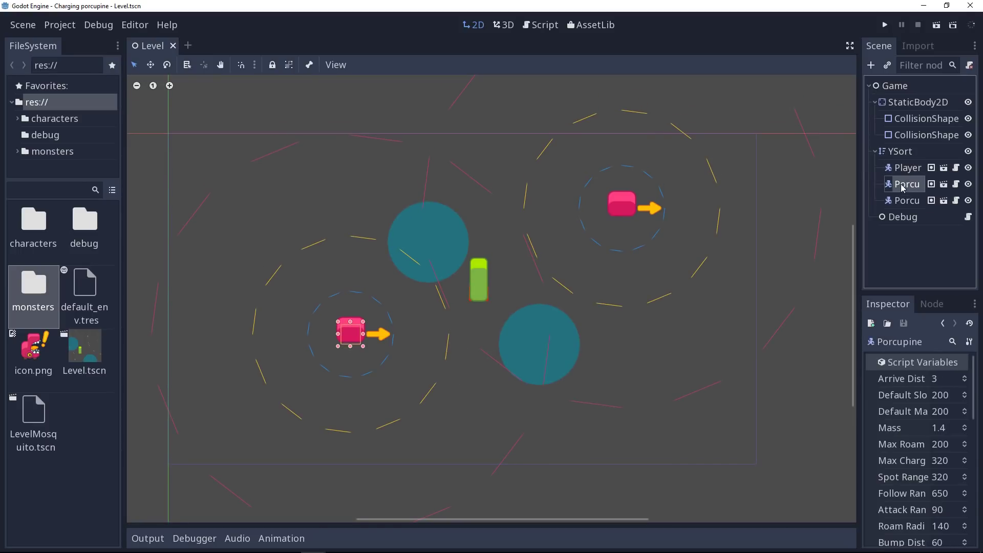
click(902, 217)
click(893, 202)
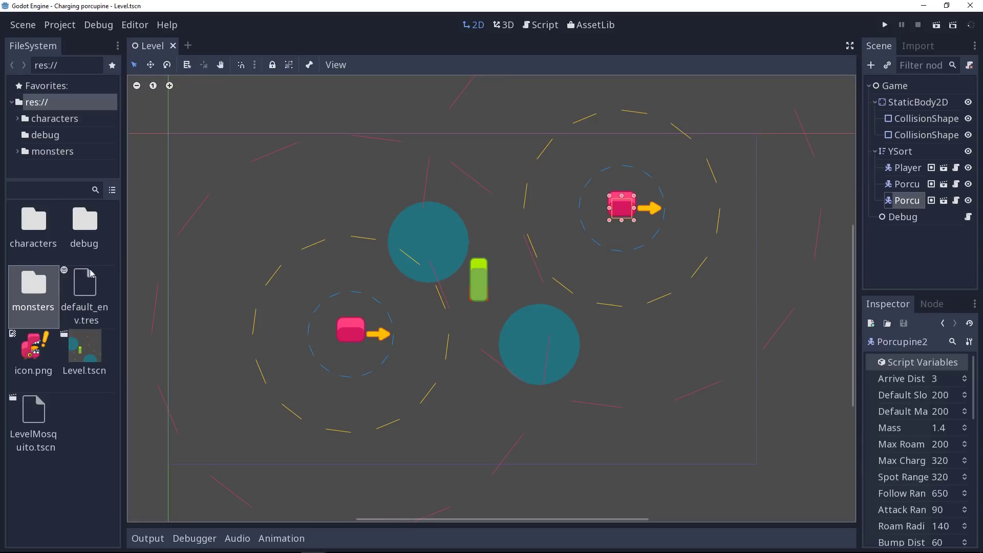
Step: Instance Porcupine.tscn under YSort and place it upper left of the first teal circle
double_click(33, 287)
double_click(33, 287)
drag(85, 289, 904, 157)
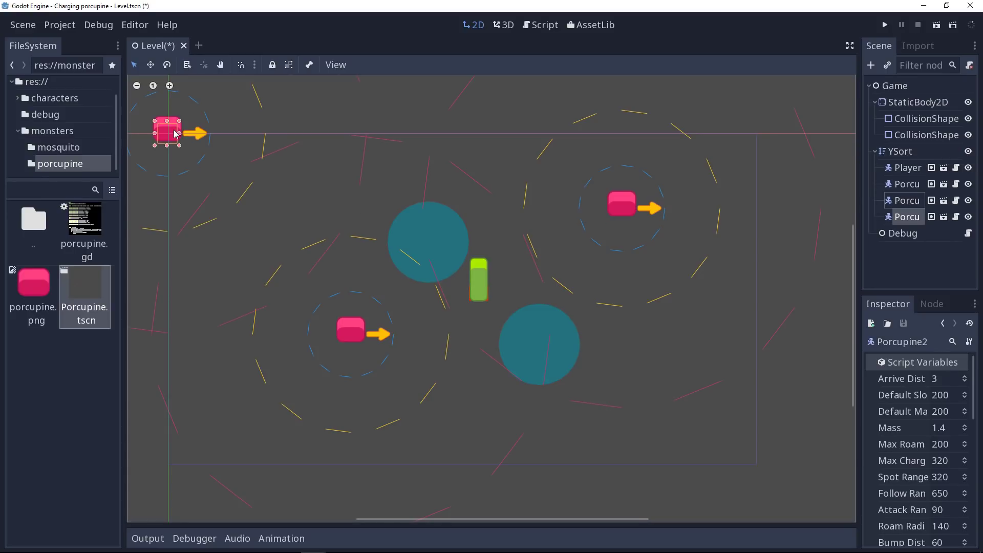
drag(179, 135, 304, 205)
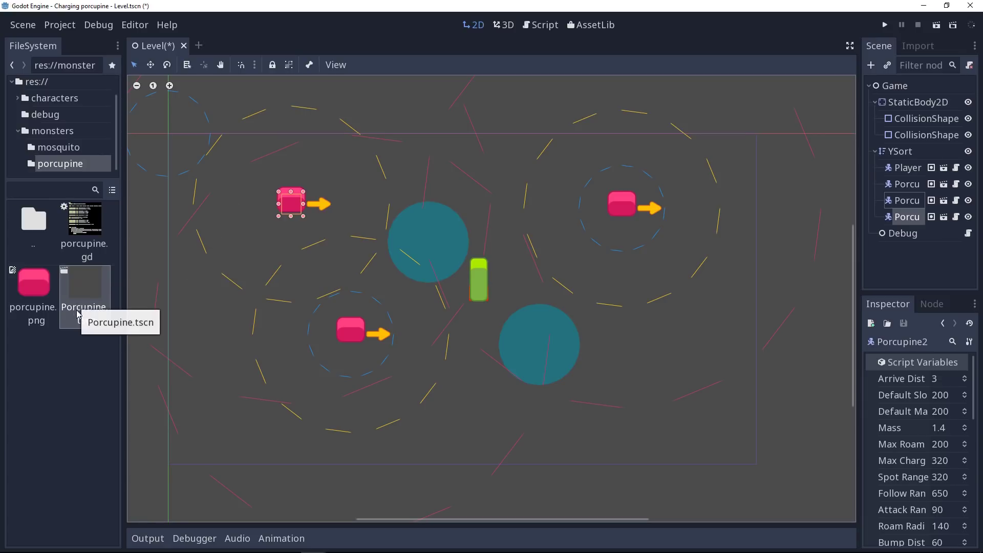
Step: Go up to the monsters folder, back into porcupine, and bring up Porcupine.tscn's context menu
click(35, 214)
double_click(35, 214)
double_click(44, 288)
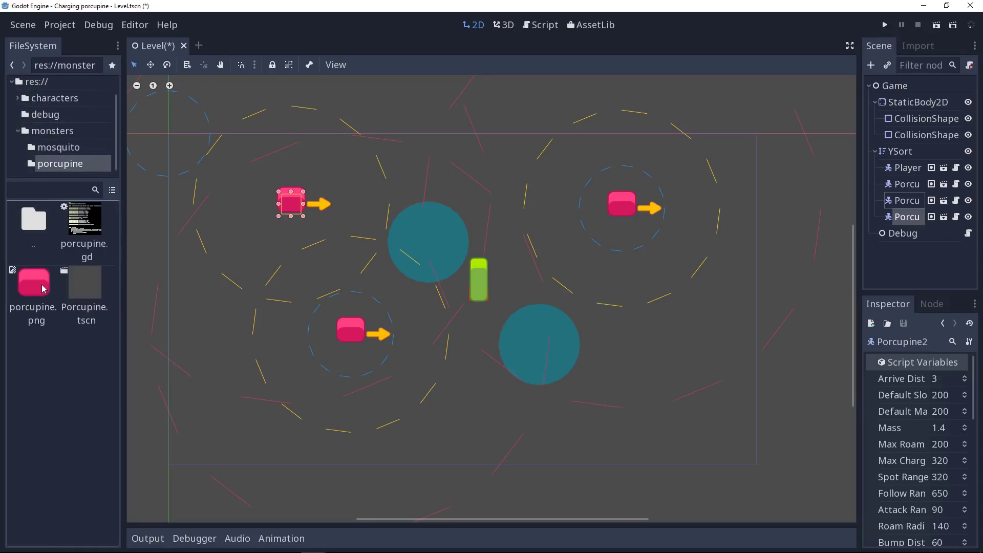
right_click(93, 302)
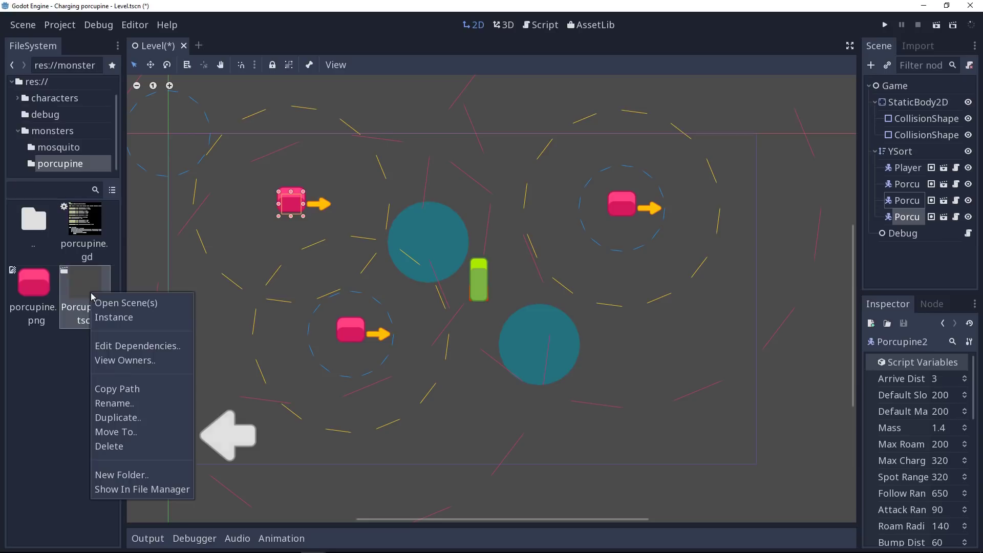
click(123, 436)
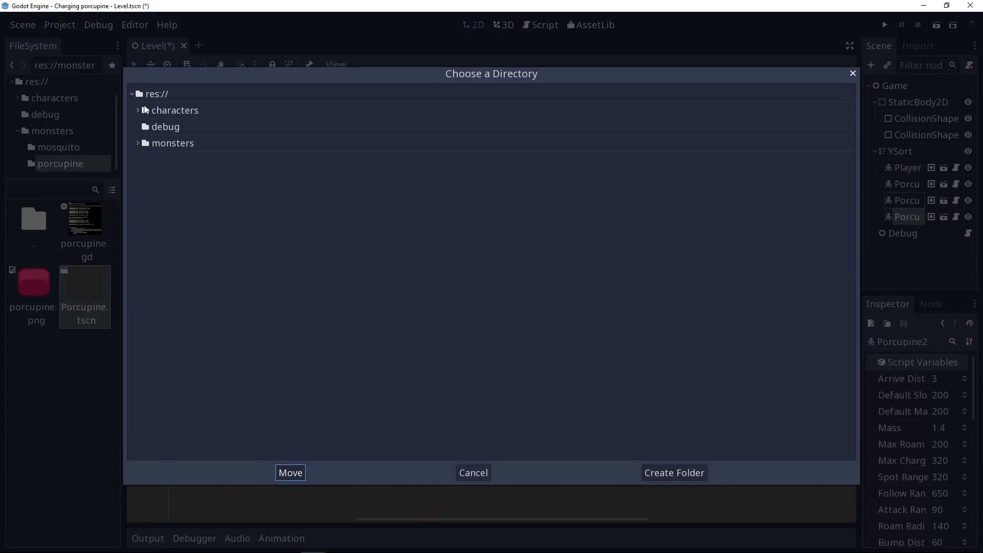
click(138, 111)
click(138, 111)
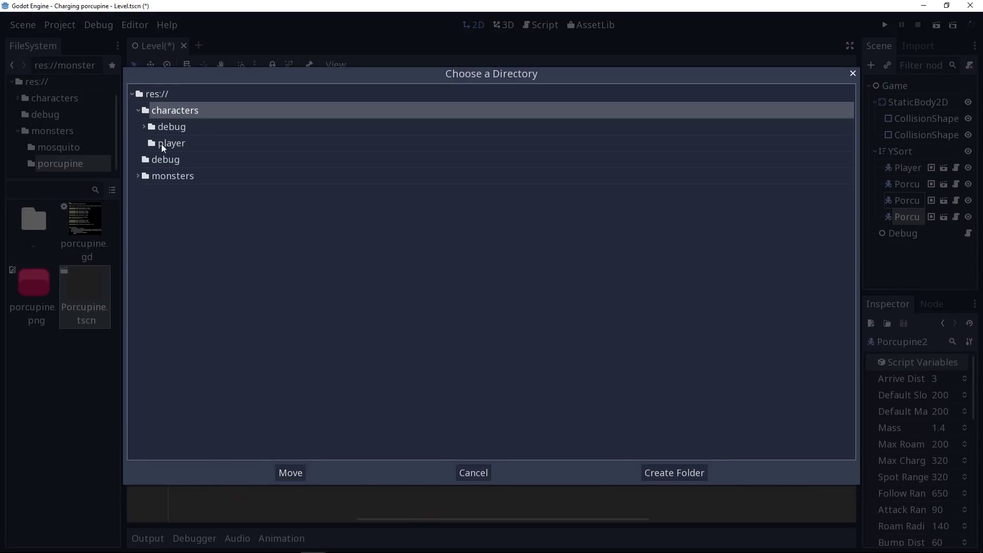
click(145, 127)
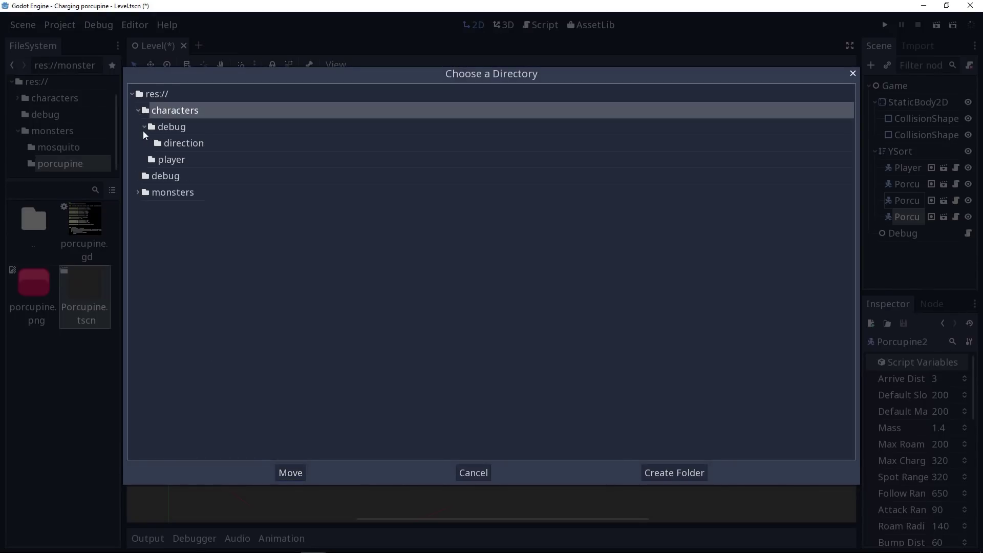
click(230, 143)
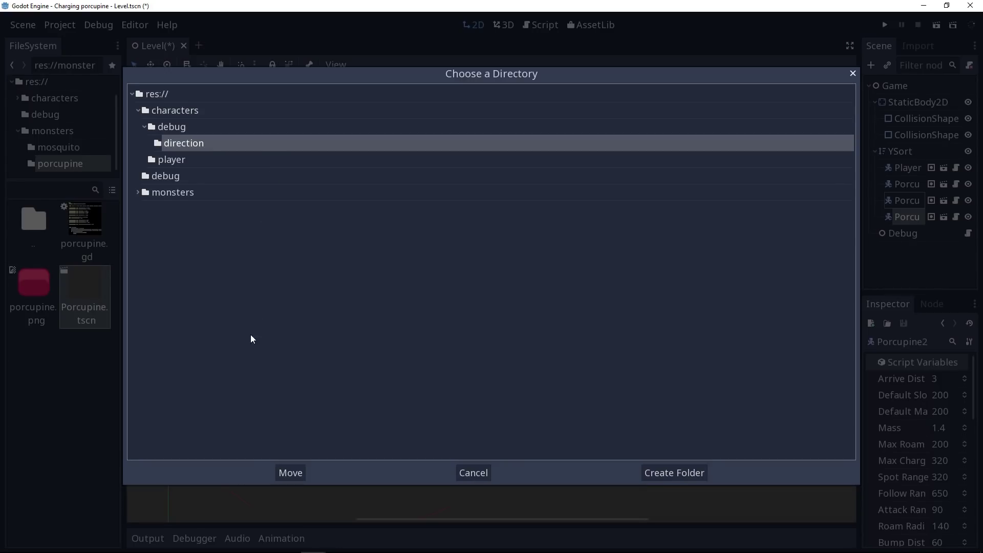
key(Escape)
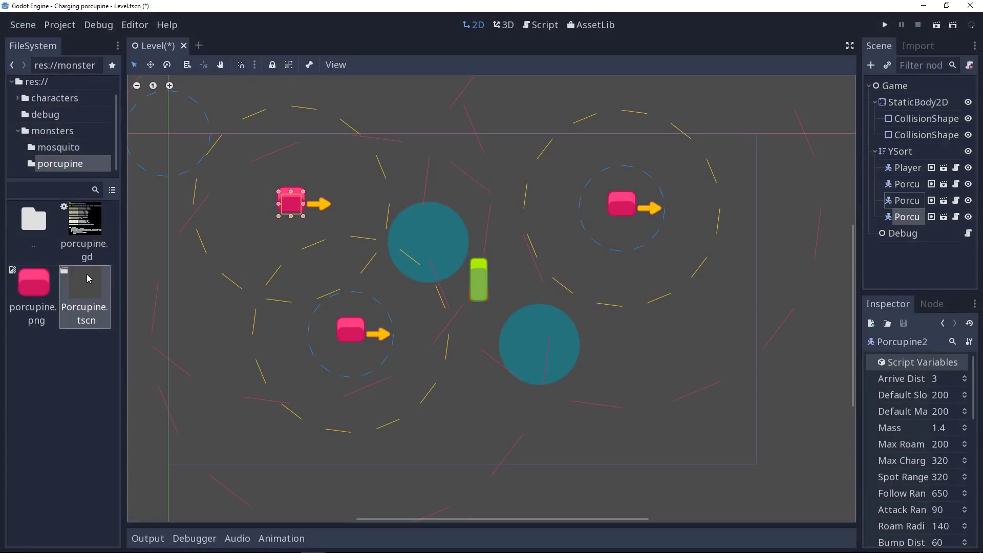
right_click(87, 275)
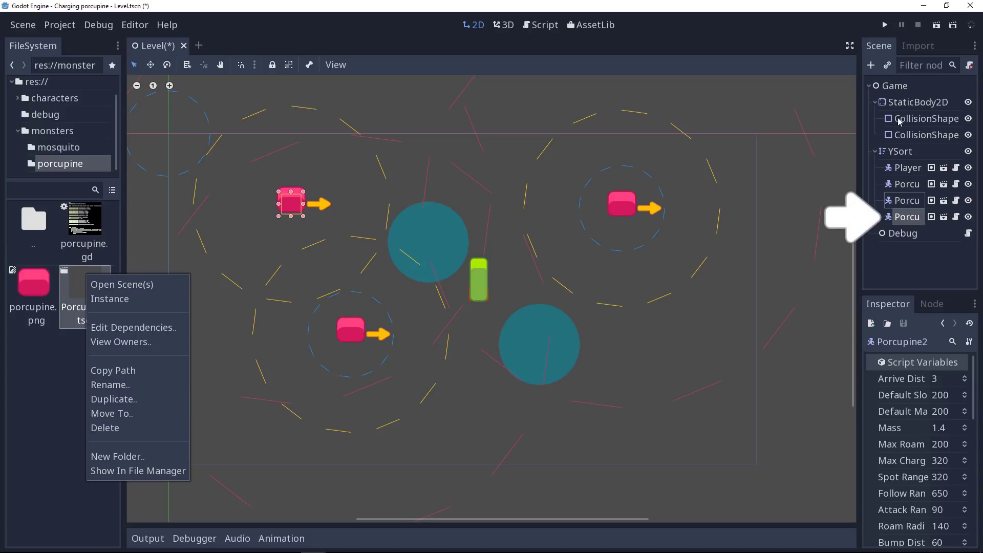
Step: Open the Player scene, then its inherited Character scene, and select the AnimationPlayer
click(69, 292)
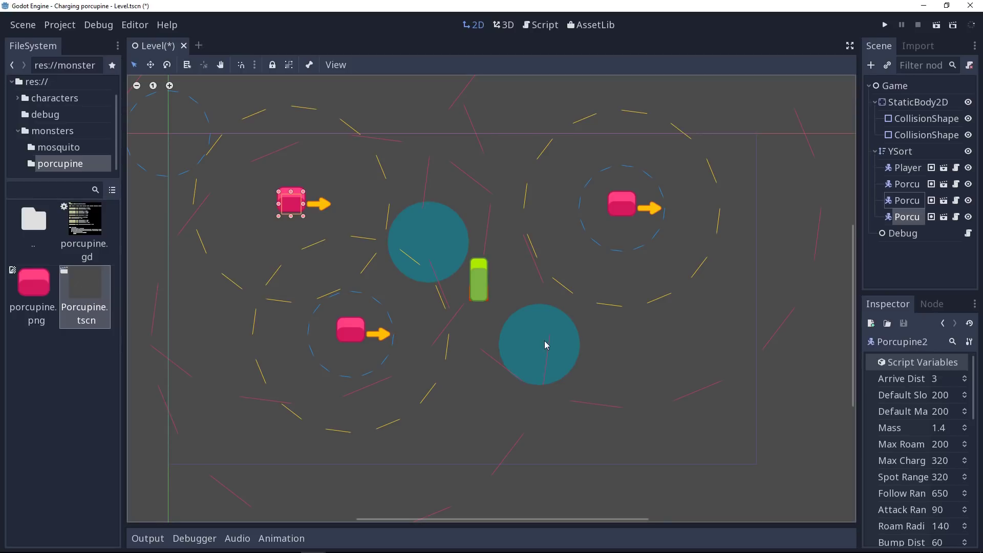
click(943, 168)
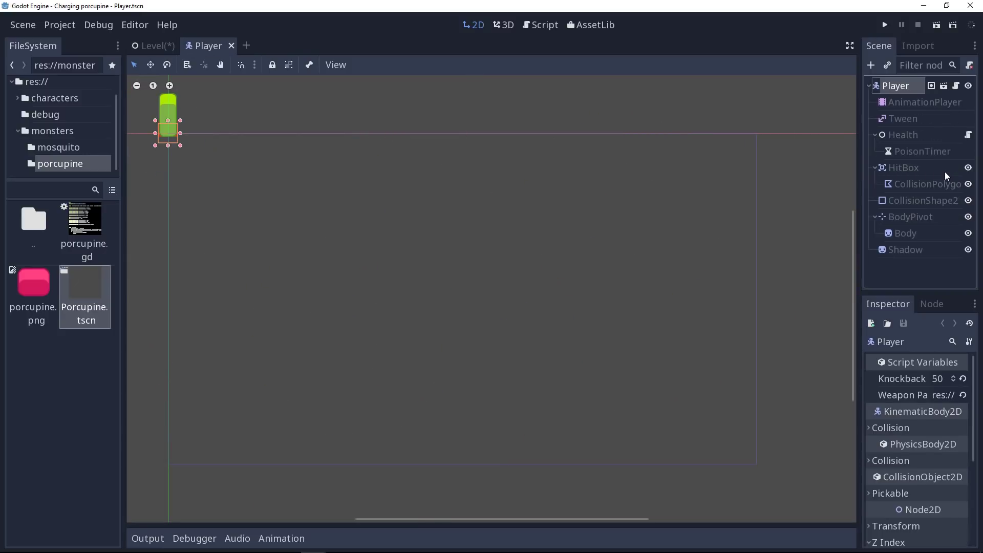
middle_drag(255, 188, 522, 343)
scroll(476, 329, up, 5)
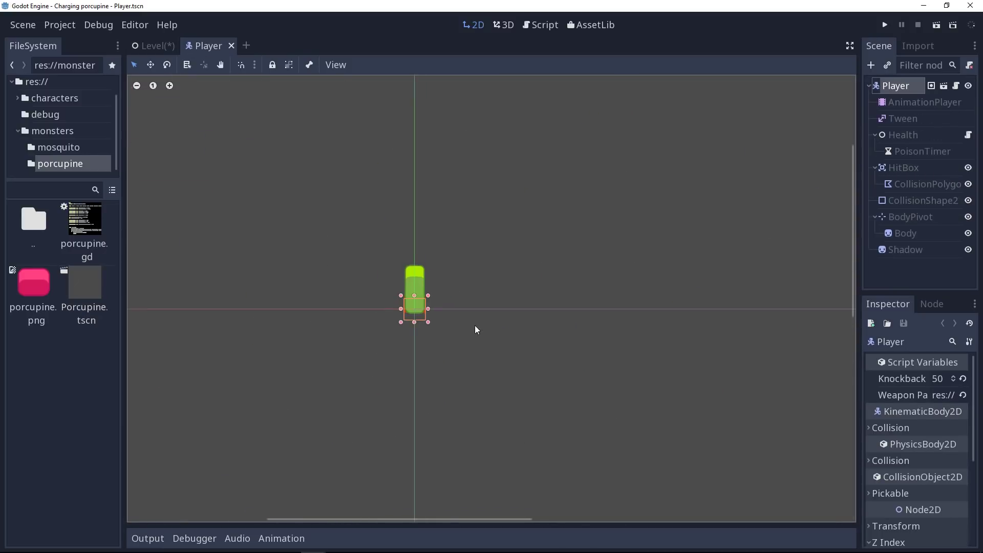
click(945, 87)
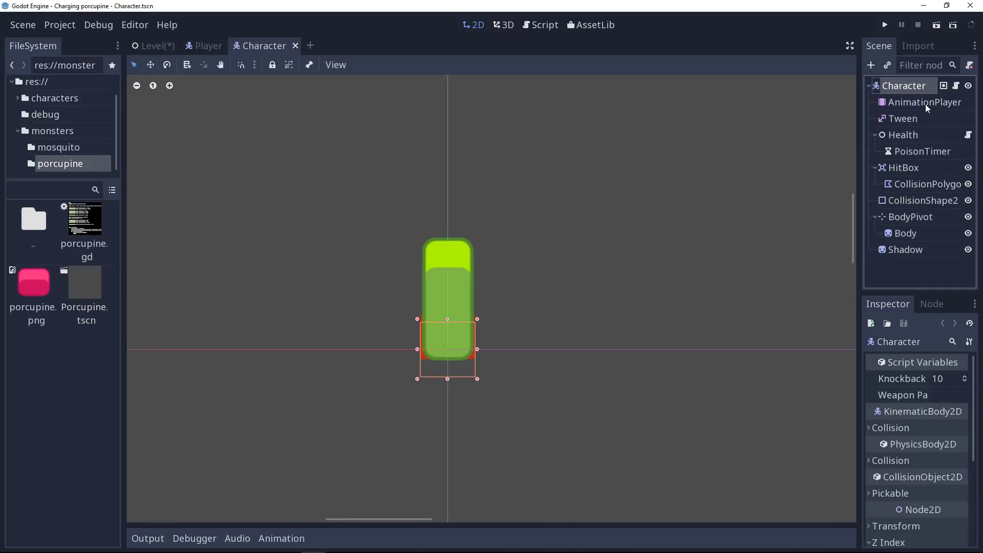
click(924, 104)
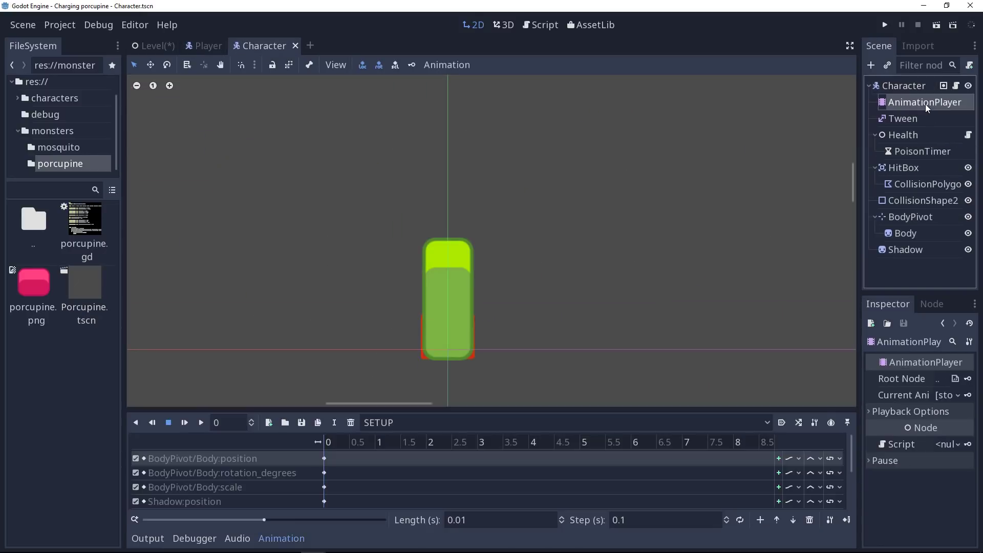
Step: Switch the Character's animation to idle, then back to SETUP
click(397, 424)
click(398, 470)
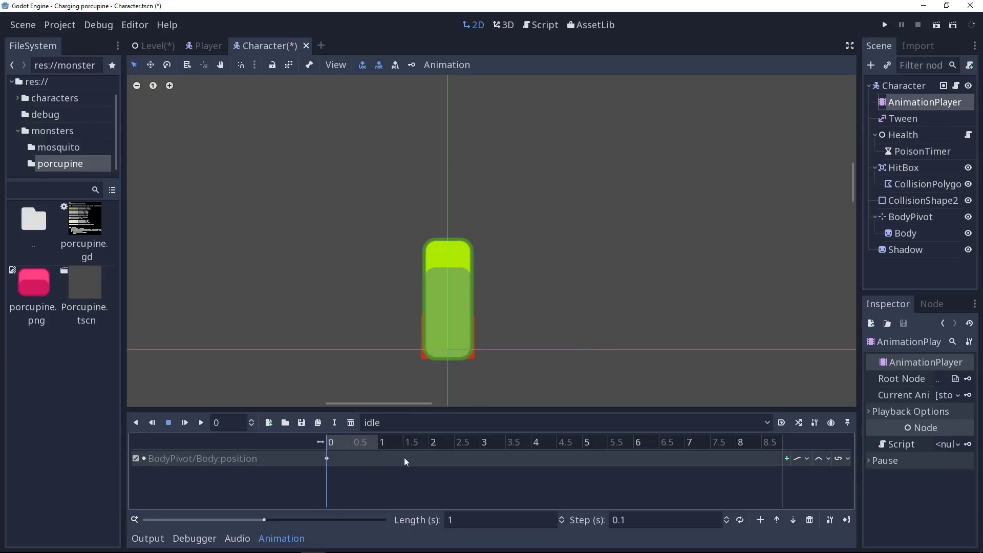
click(428, 423)
click(405, 451)
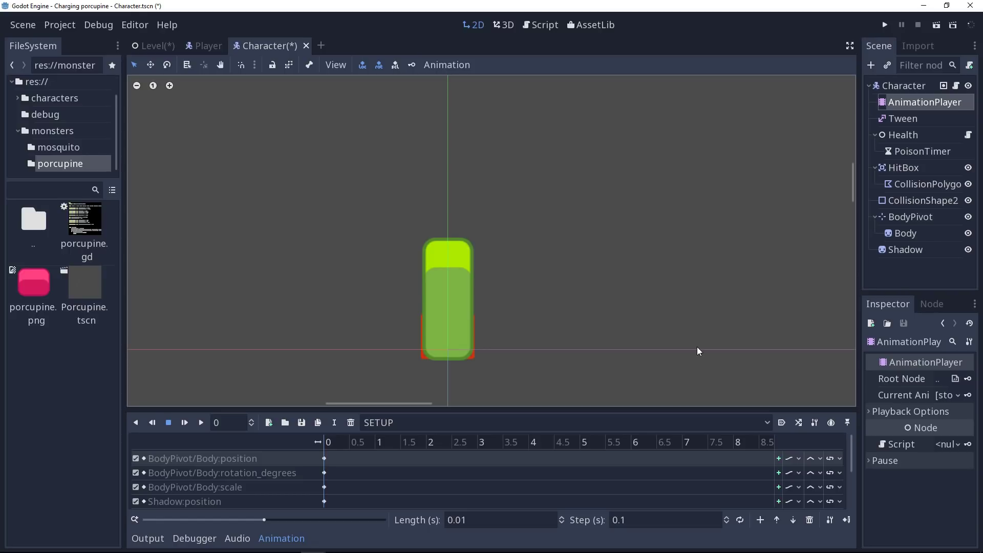
Step: Select porcupine.png, the Health node, the AnimationPlayer again, then the parent folder entry
click(43, 313)
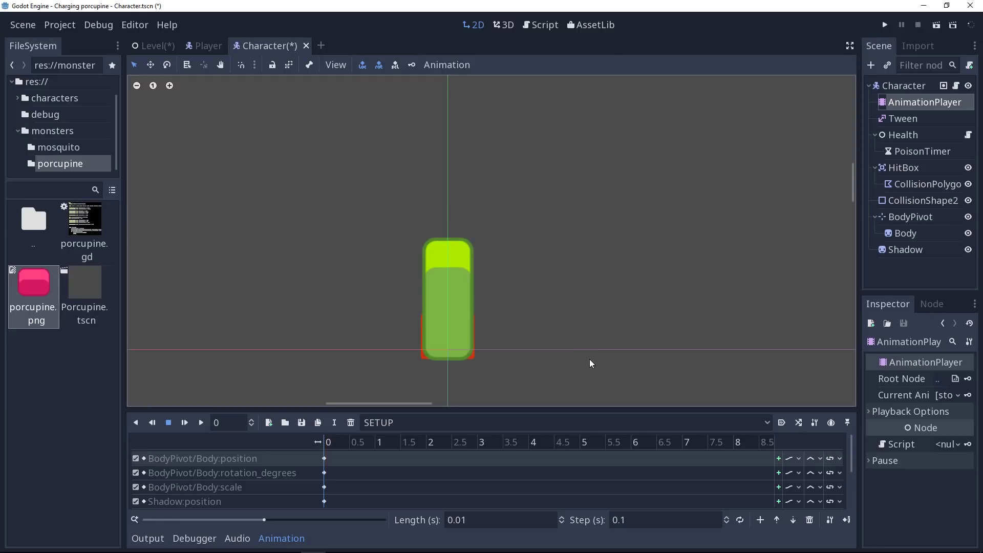
click(902, 135)
click(909, 105)
click(20, 208)
Step: Open the player folder inside characters and pick an action for Player.tscn
click(70, 99)
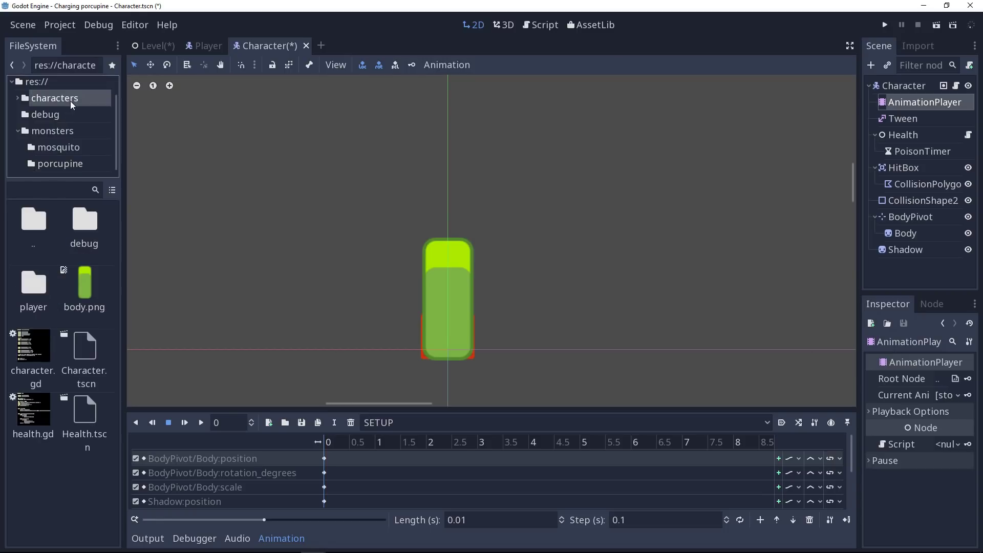
double_click(33, 292)
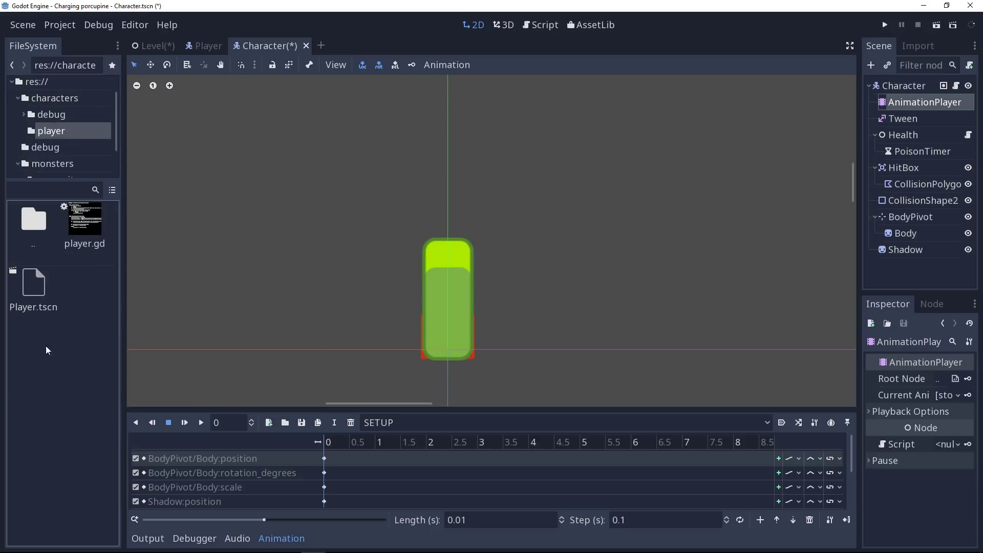
right_click(33, 289)
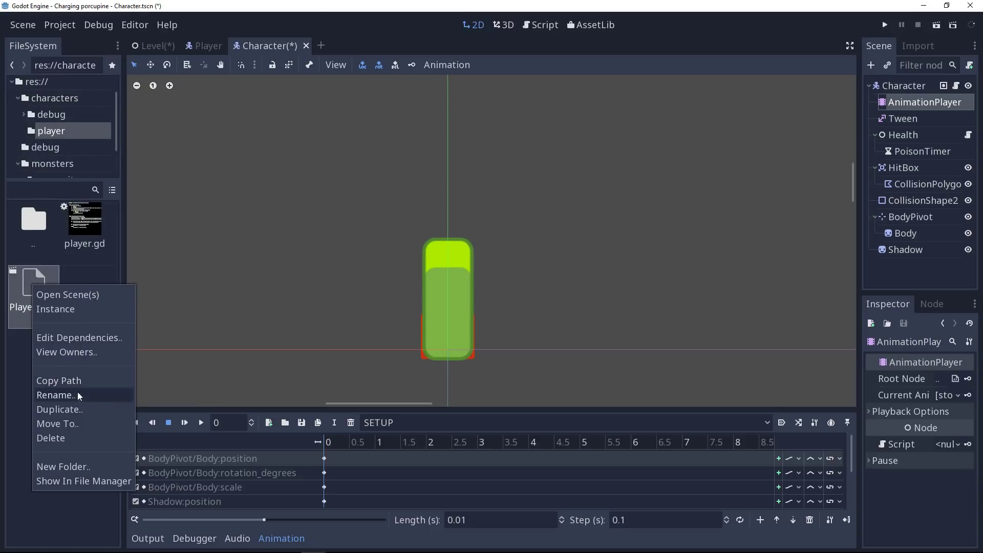
click(56, 424)
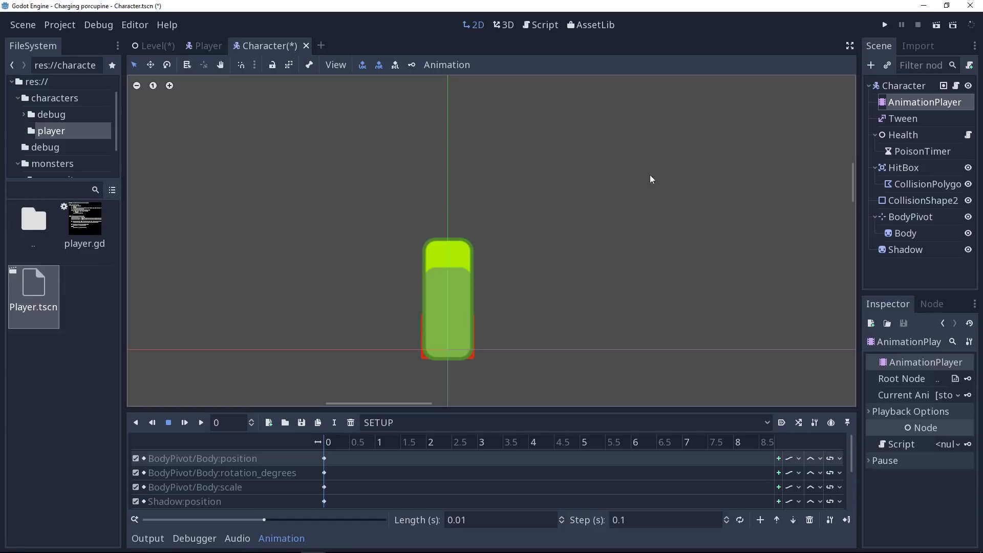
Step: Show Character.tscn's folder in the system file manager, then bring Emacs forward
click(75, 106)
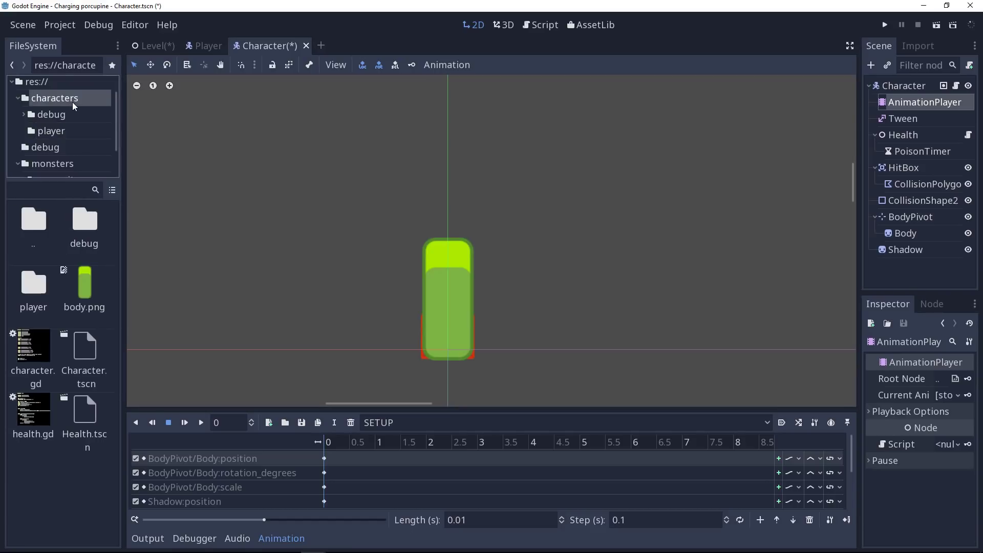
right_click(90, 378)
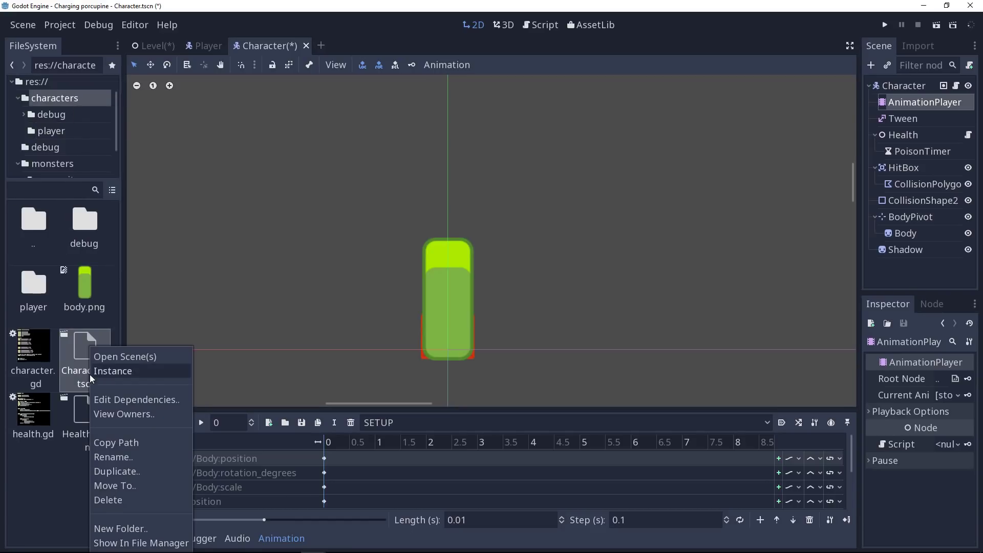
click(138, 535)
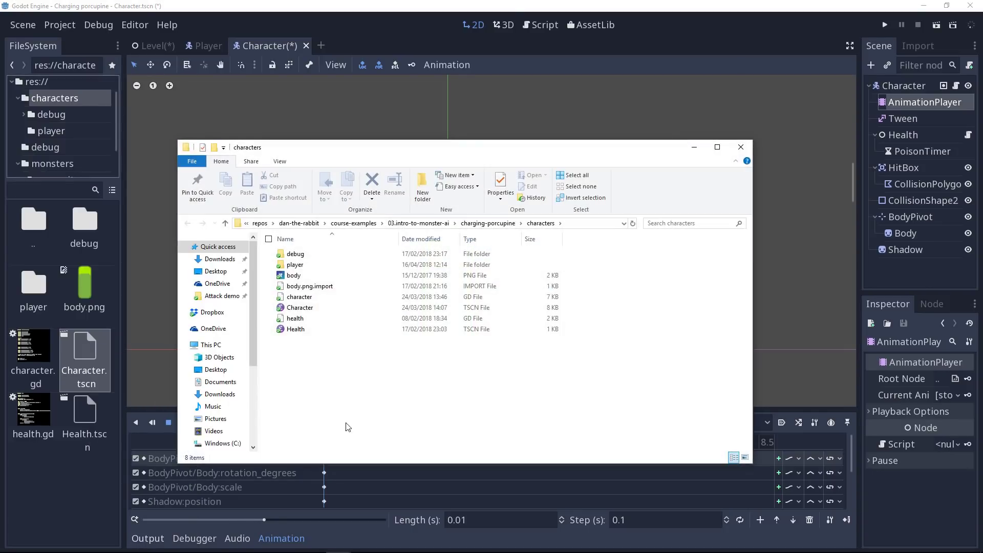
key(alt+Tab)
key(alt+Tab)
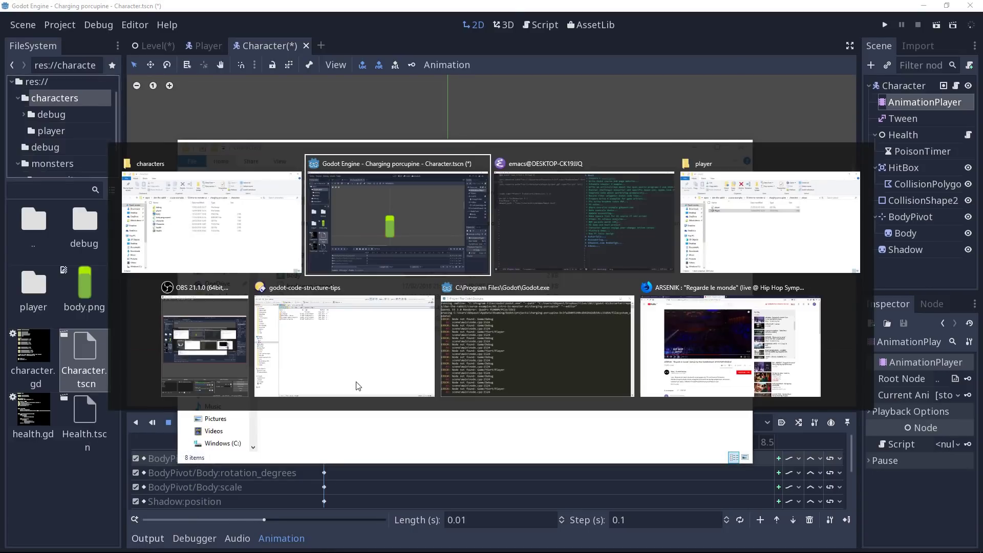
key(alt+Tab)
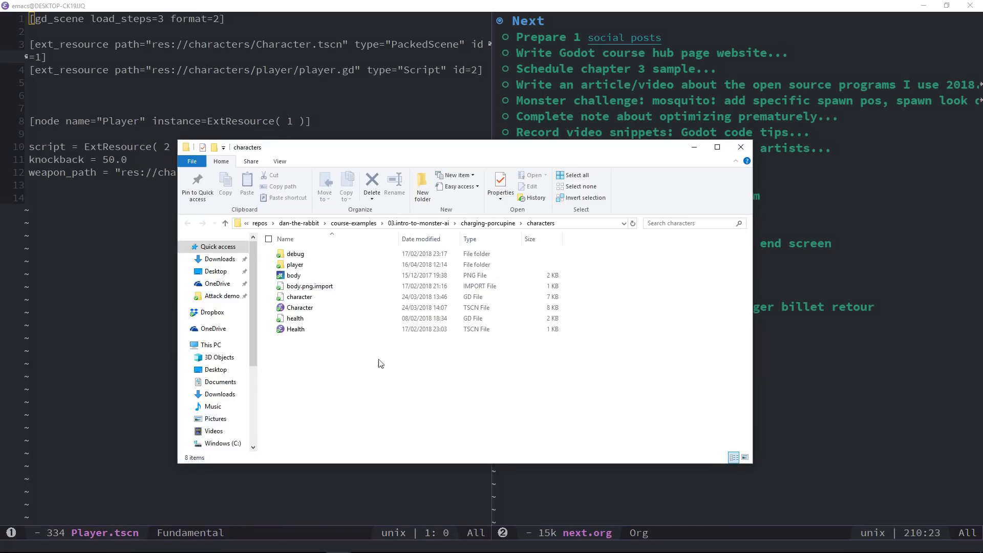
Step: Load Character.tscn into Emacs and step through the SETUP animation's properties and track lines
drag(286, 307, 153, 312)
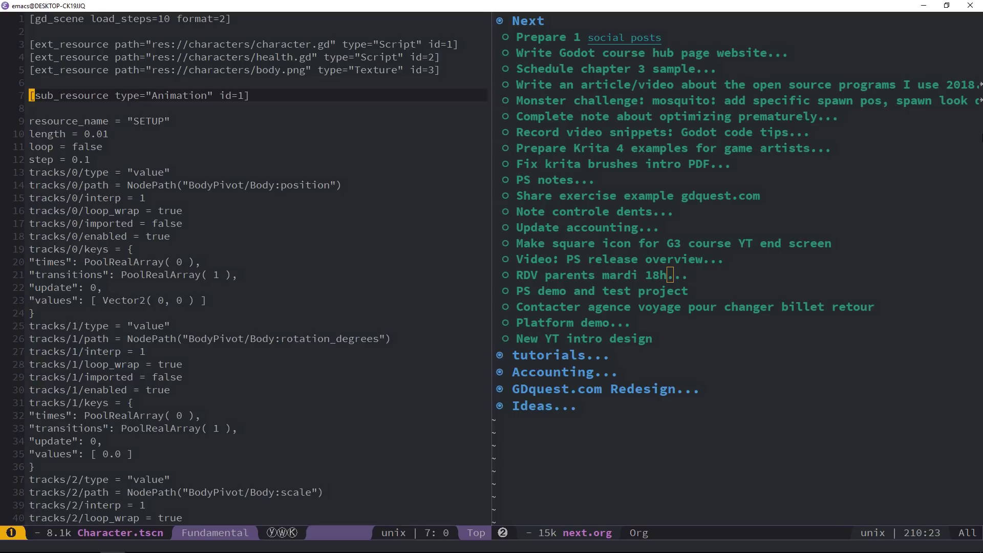
key(j)
key(j)
key(j)
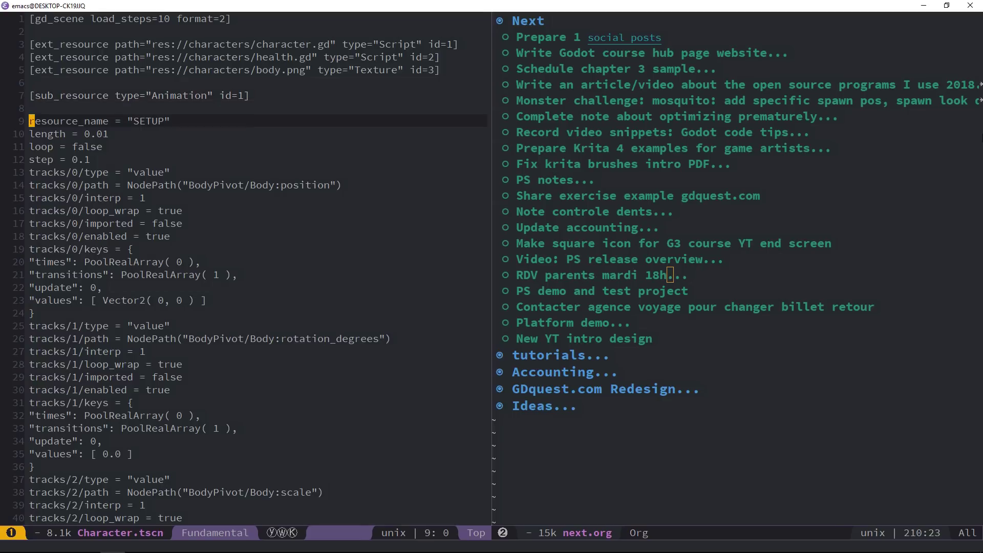
key(k)
key(j)
key(j)
key(j)
key(j)
key(j)
key(k)
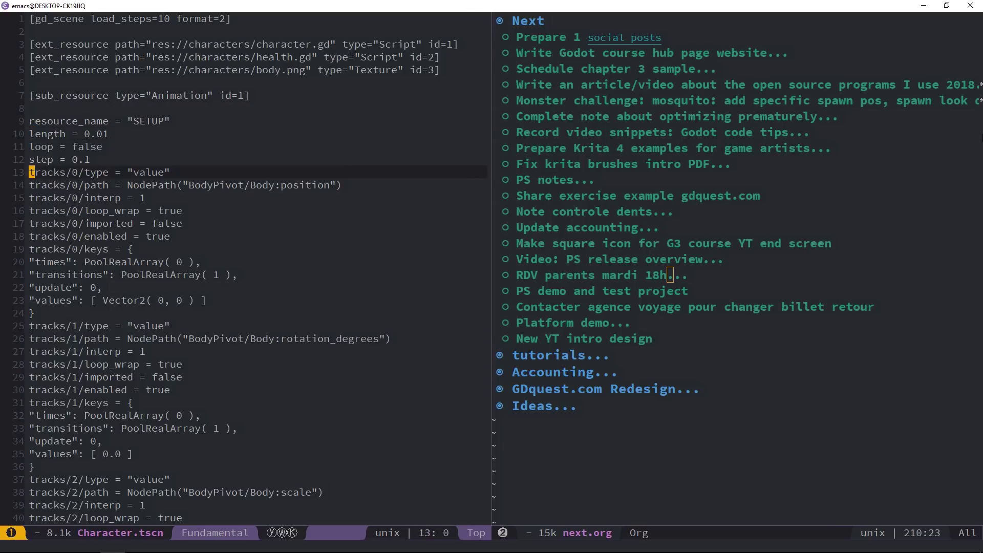
key(j)
key(j)
key(j)
key(j)
key(j)
key(j)
key(j)
key(j)
key(j)
key(j)
key(j)
key(j)
key(j)
key(j)
key(j)
key(j)
key(j)
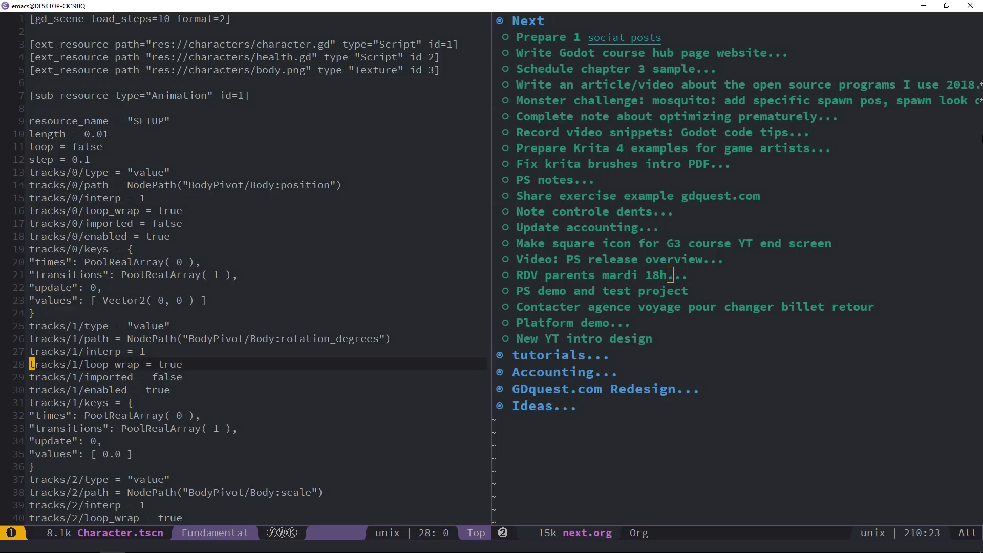
Step: Jump to the die animation resource, line-select up to its name, and return to Godot
key(ctrl+d)
key(ctrl+d)
key(ctrl+d)
key(ctrl+d)
key(ctrl+d)
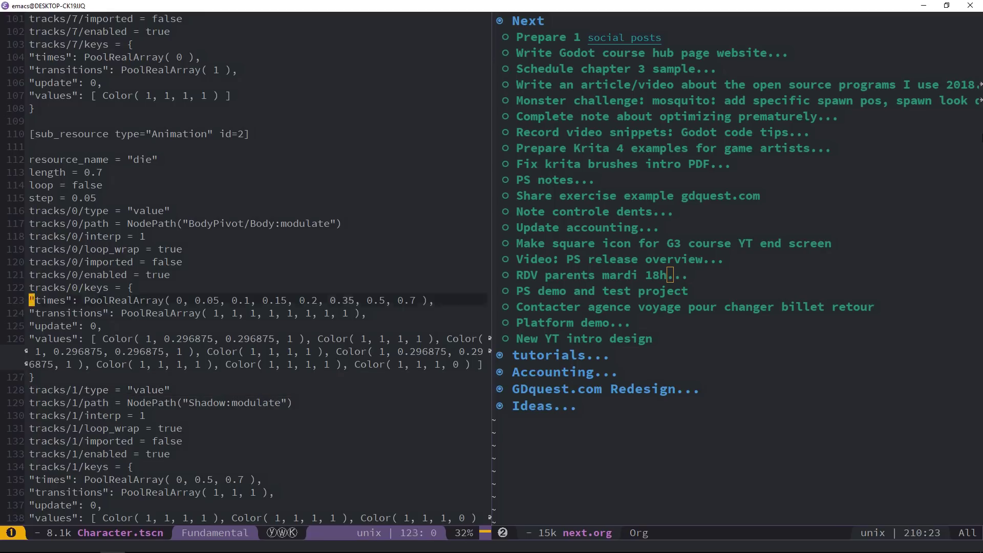
click(320, 338)
key(V)
key(k)
key(k)
key(k)
key(k)
key(k)
key(k)
key(k)
key(k)
key(k)
key(k)
key(k)
key(k)
key(k)
key(k)
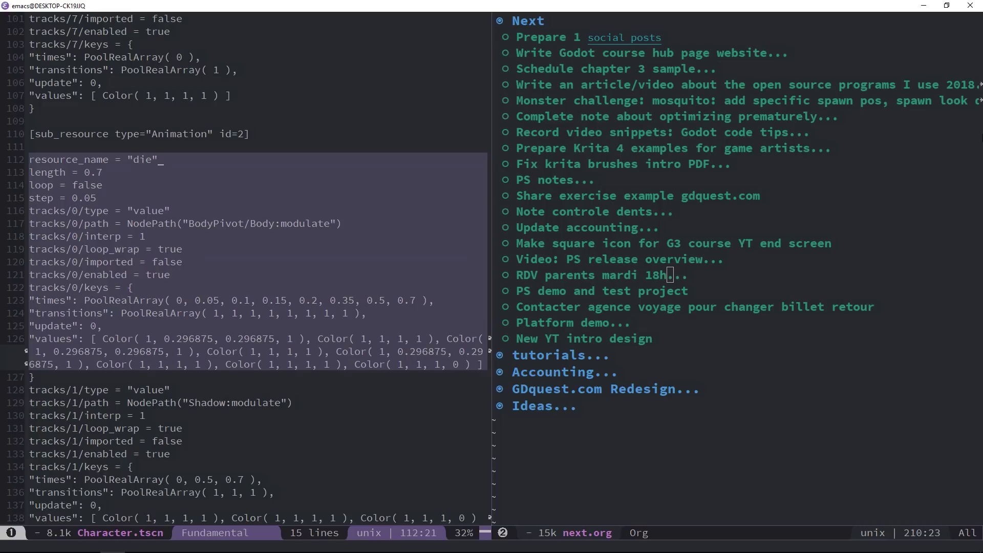
key(alt+Tab)
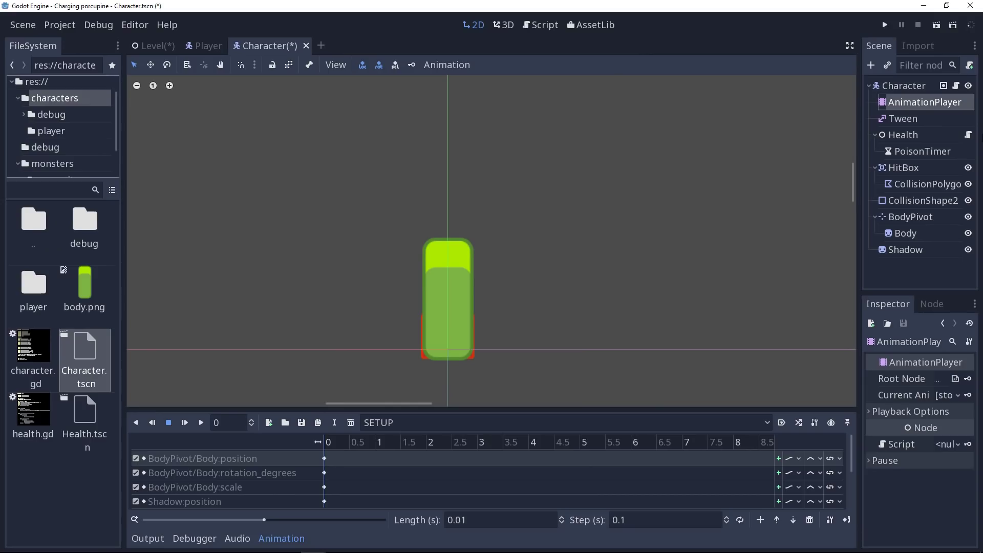
click(870, 324)
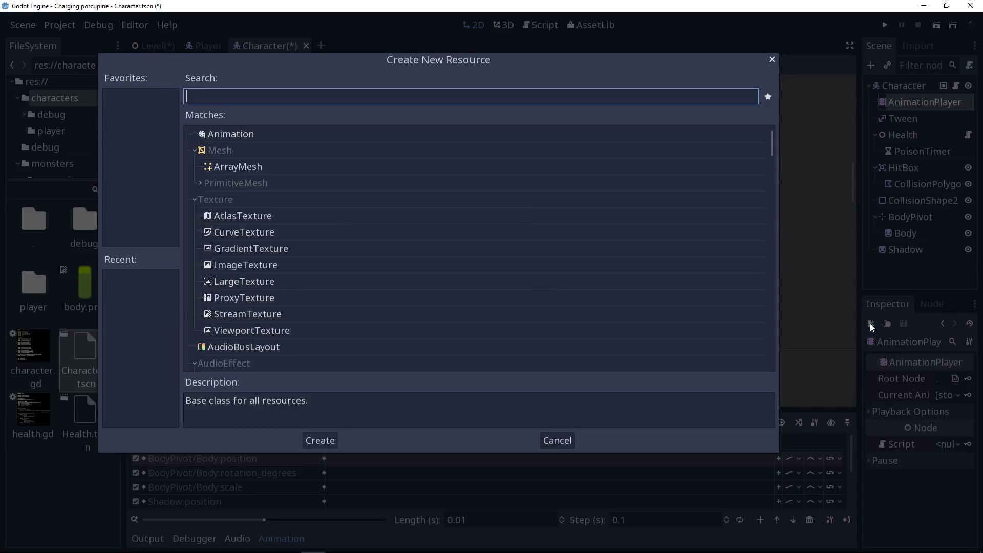
click(272, 134)
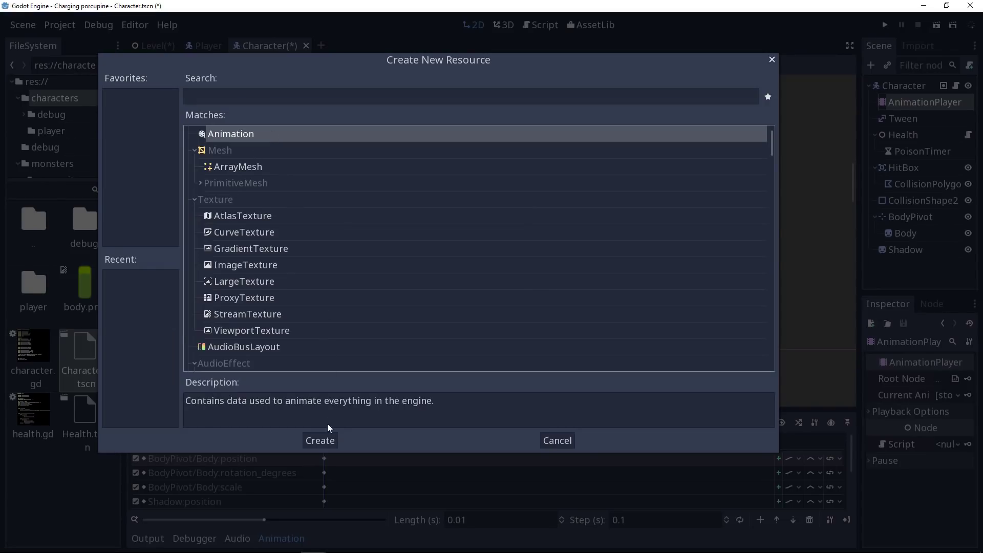
click(320, 440)
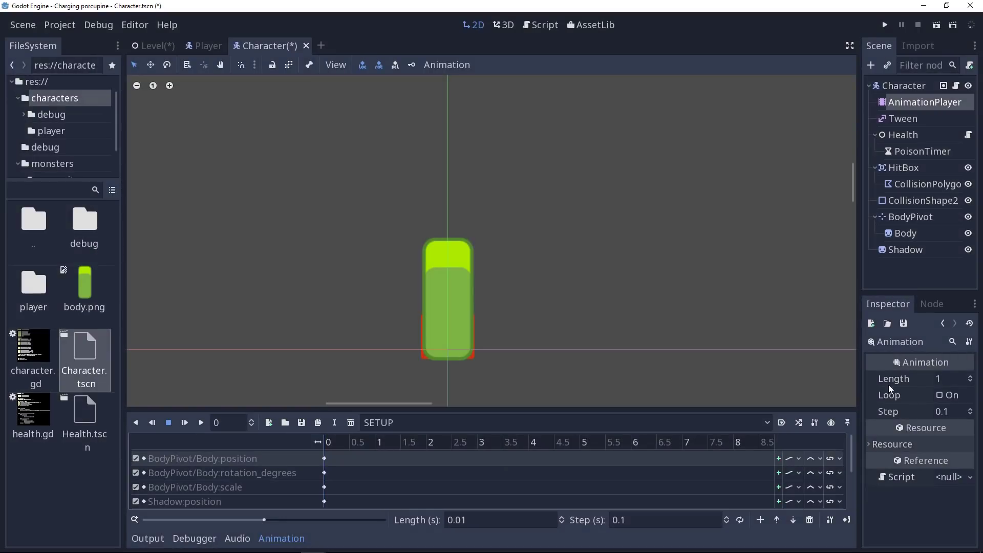
click(907, 330)
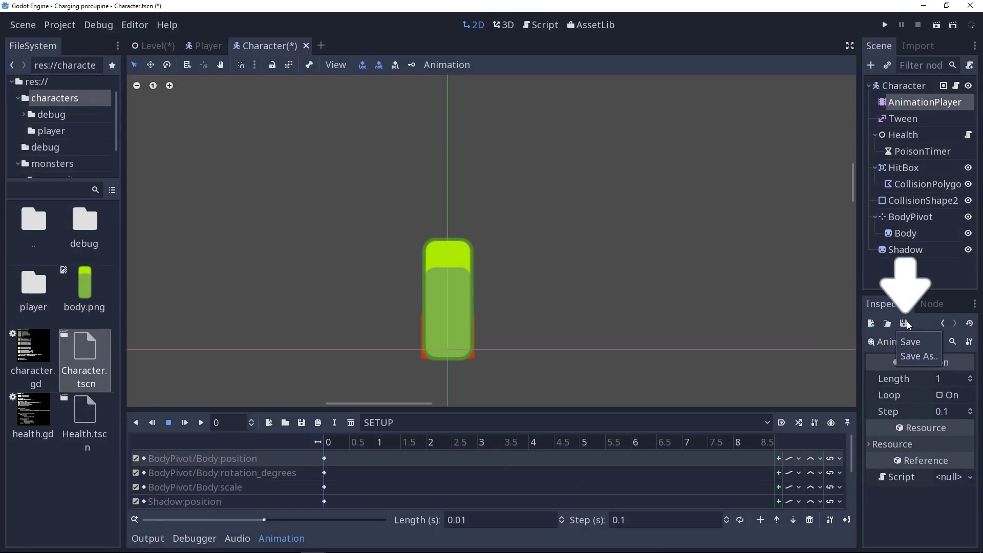
click(916, 356)
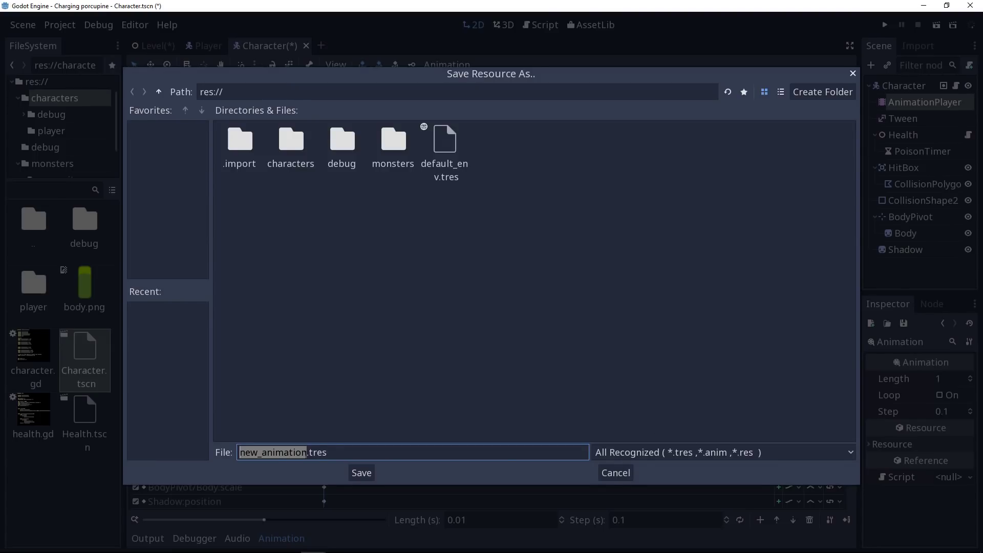
click(313, 452)
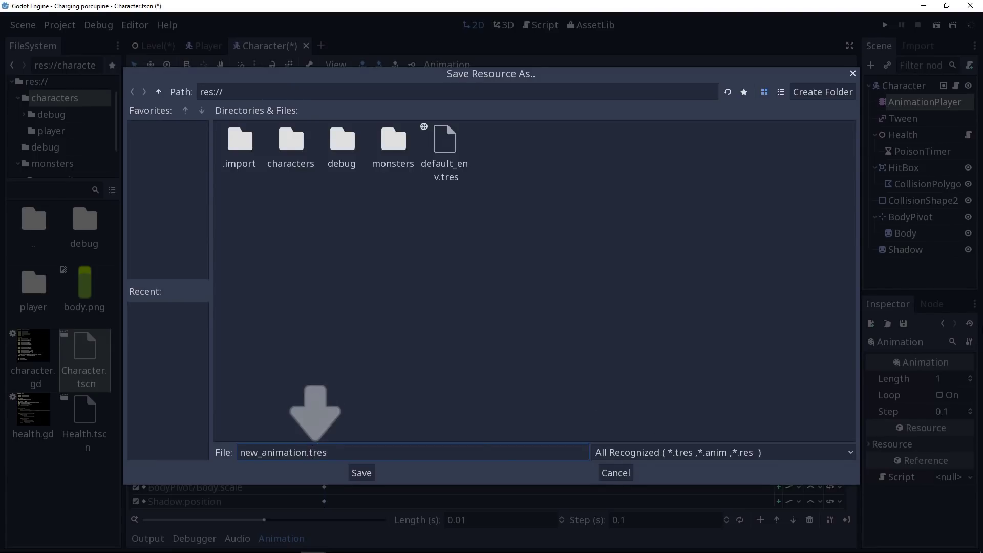
click(299, 148)
double_click(298, 149)
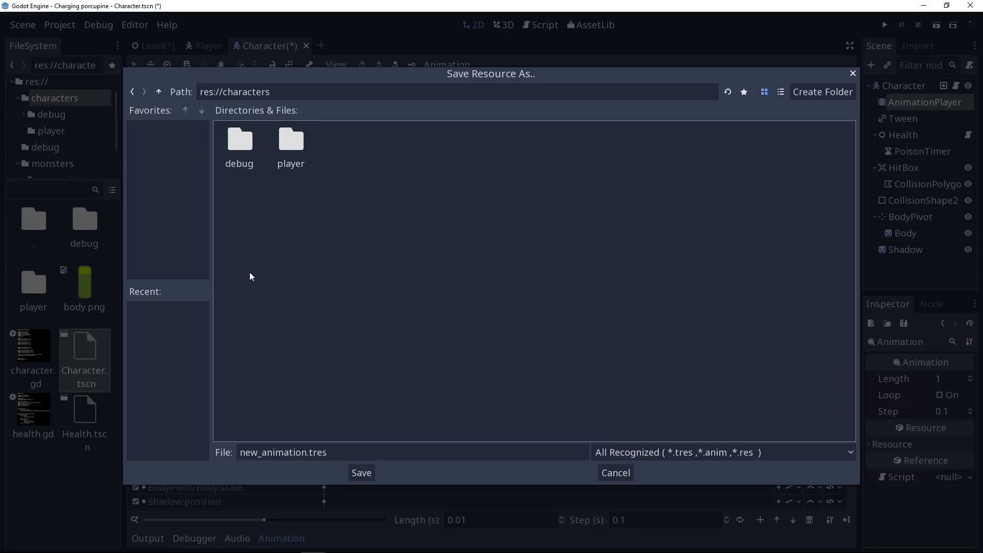
click(610, 478)
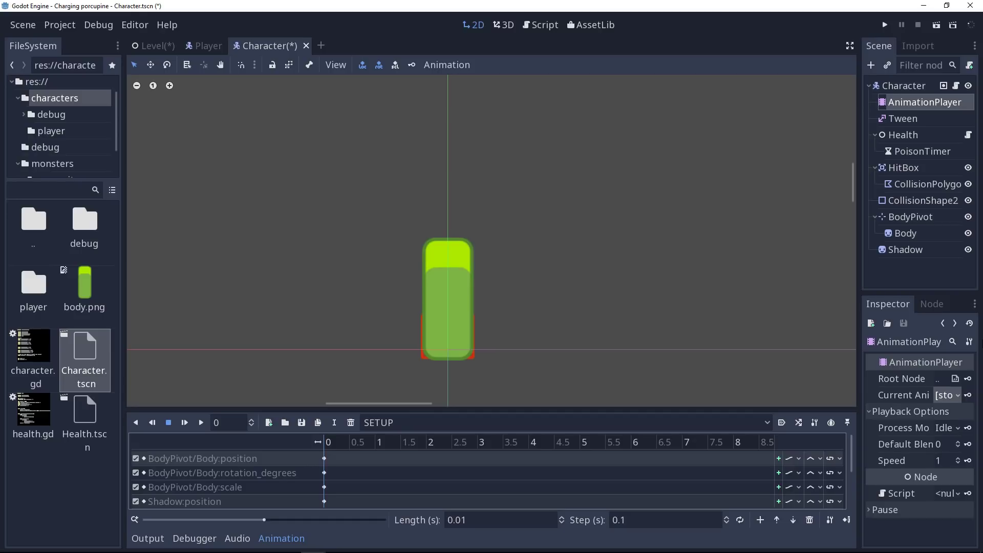
Step: In the Player scene, browse its nodes, including BodyPivot and Tween
click(201, 47)
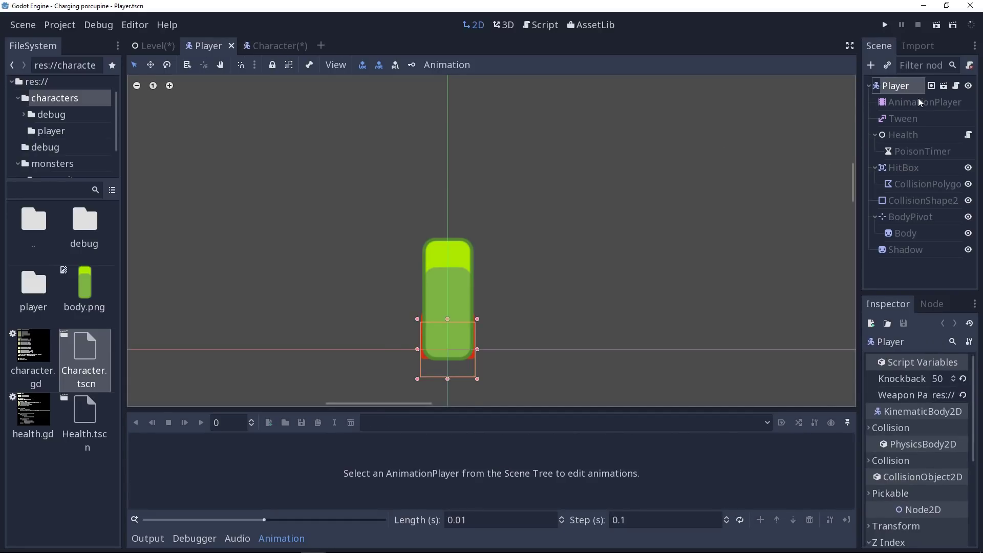
click(916, 117)
click(909, 168)
click(906, 217)
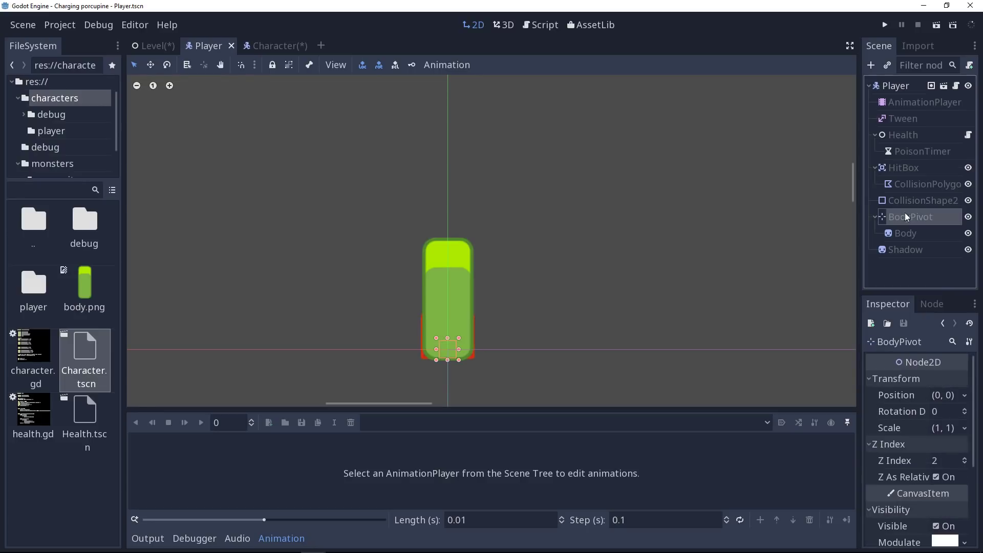
click(901, 250)
click(910, 169)
click(912, 118)
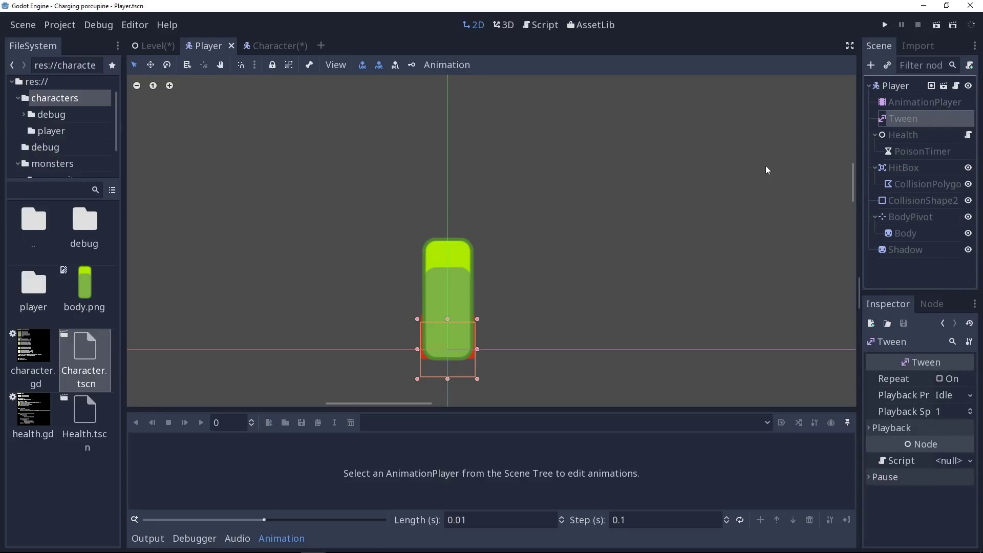
Step: Switch between the Character and Player scene tabs, ending on Character
click(286, 47)
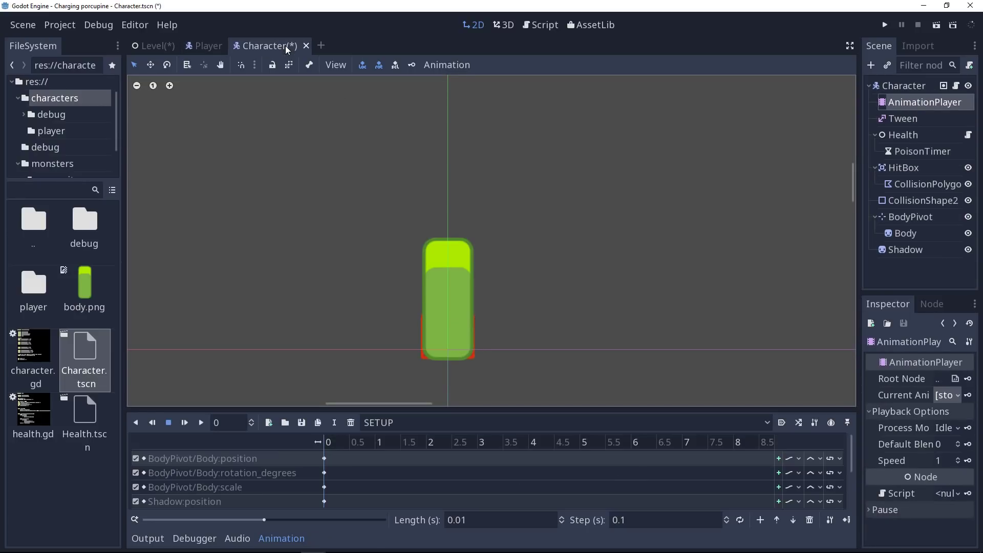
click(189, 46)
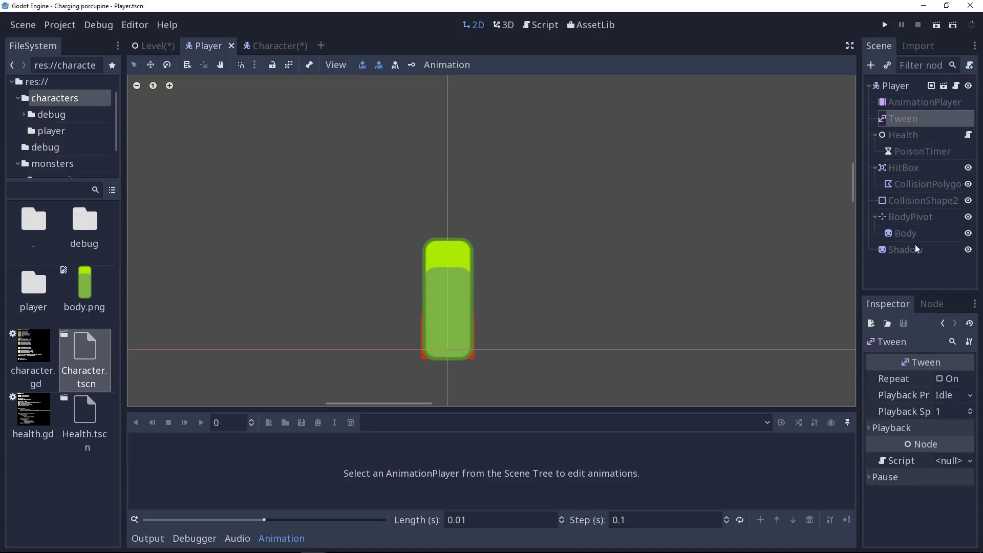
click(255, 47)
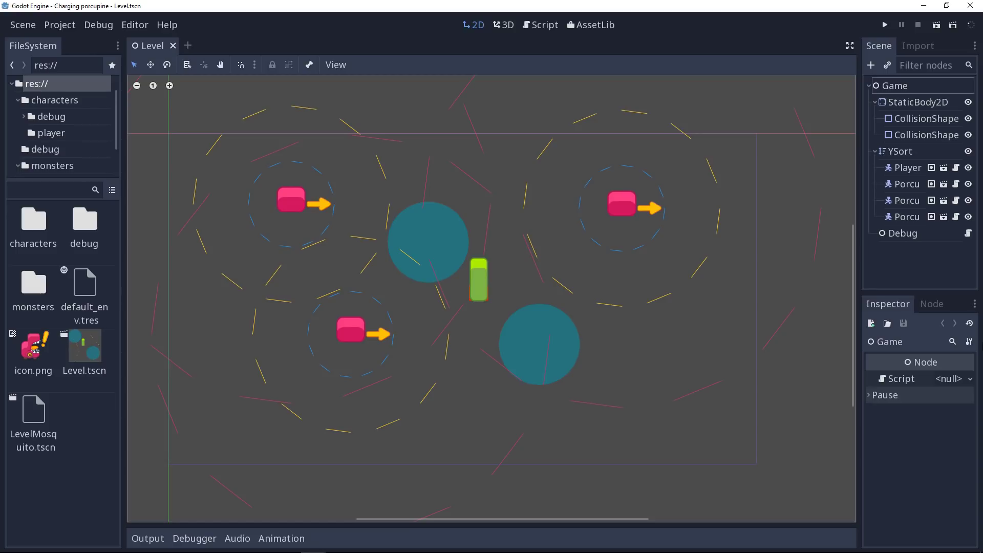
Step: Open the characters folder, look over body.png and character.gd, and open Character.tscn
double_click(49, 226)
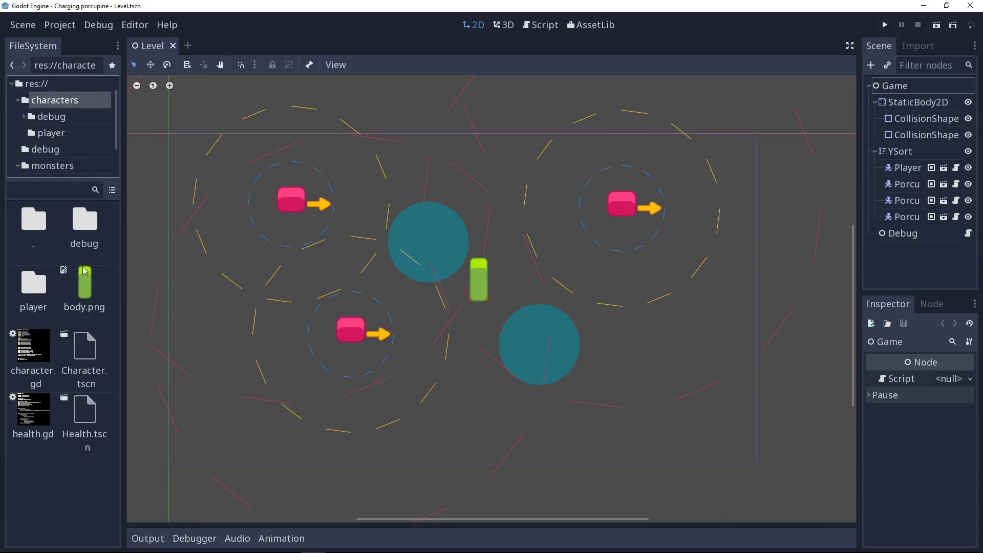
click(85, 287)
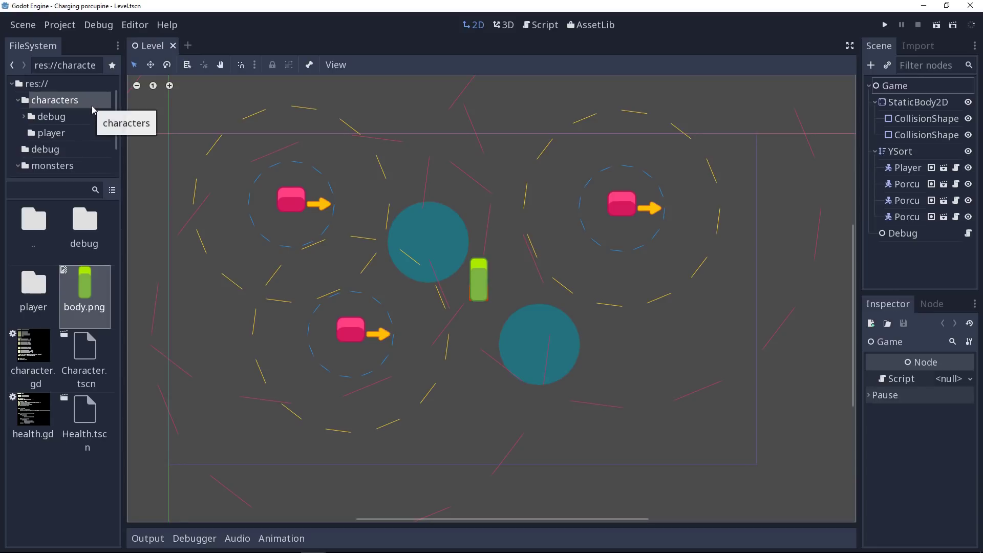
click(40, 361)
click(90, 365)
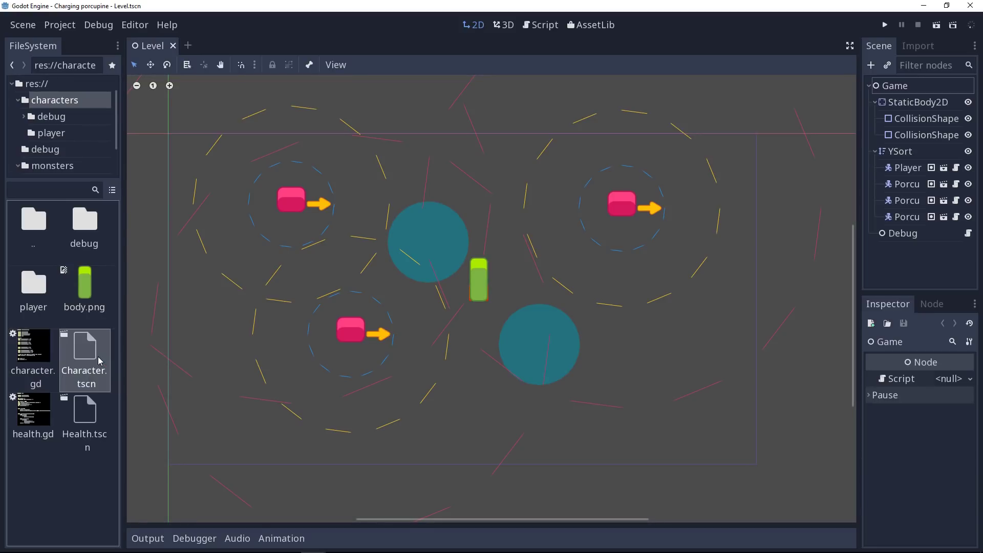
double_click(82, 354)
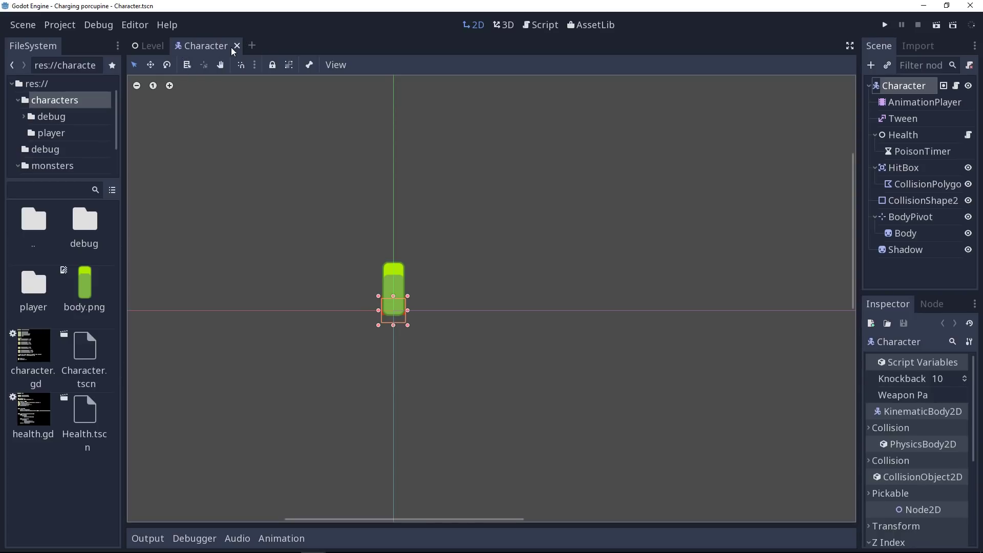
Step: Open character.gd, toggle distraction-free mode on and off, then return from 2D to the script
double_click(32, 353)
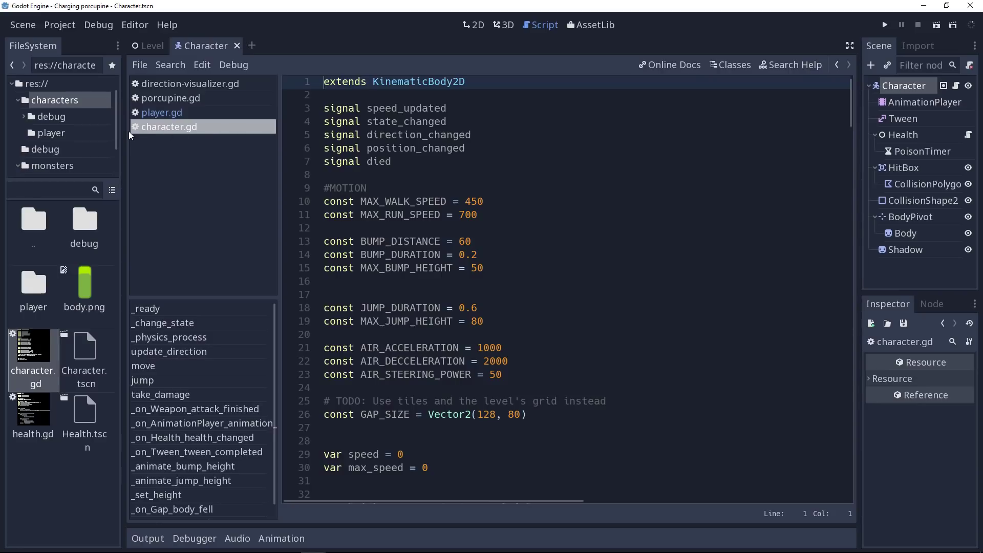
key(ctrl+shift+F11)
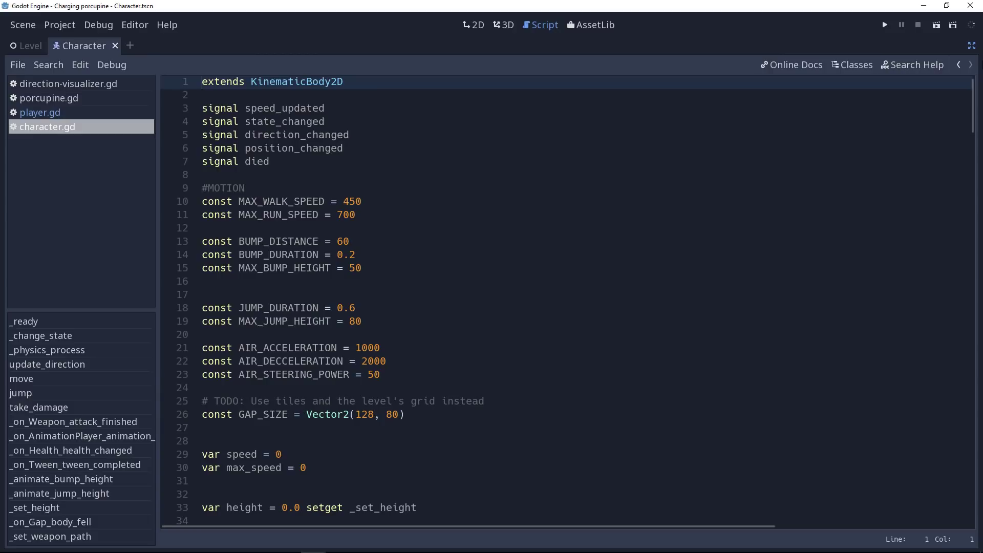
key(ctrl+shift+F11)
key(ctrl+shift+F11)
key(ctrl+shift+F11)
key(ctrl+F1)
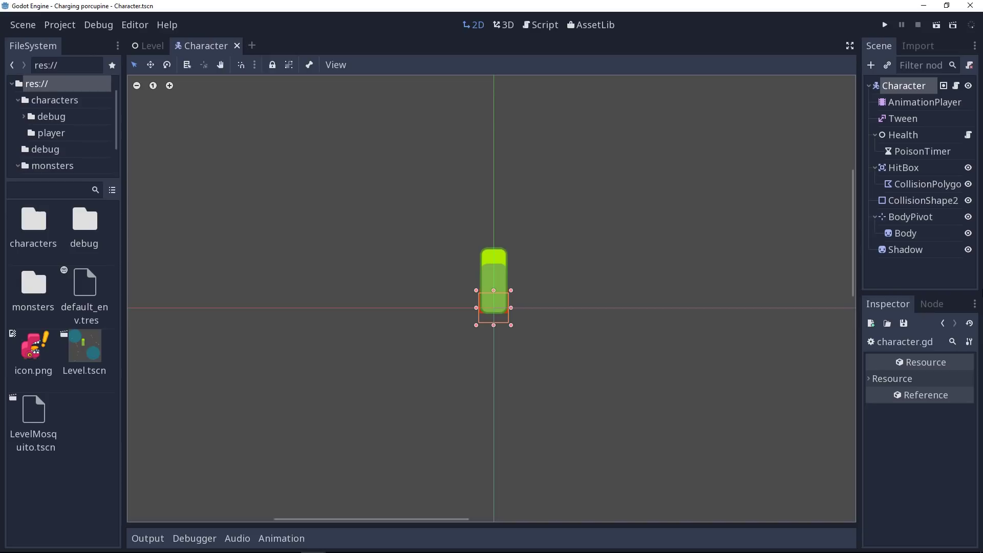
key(ctrl+F3)
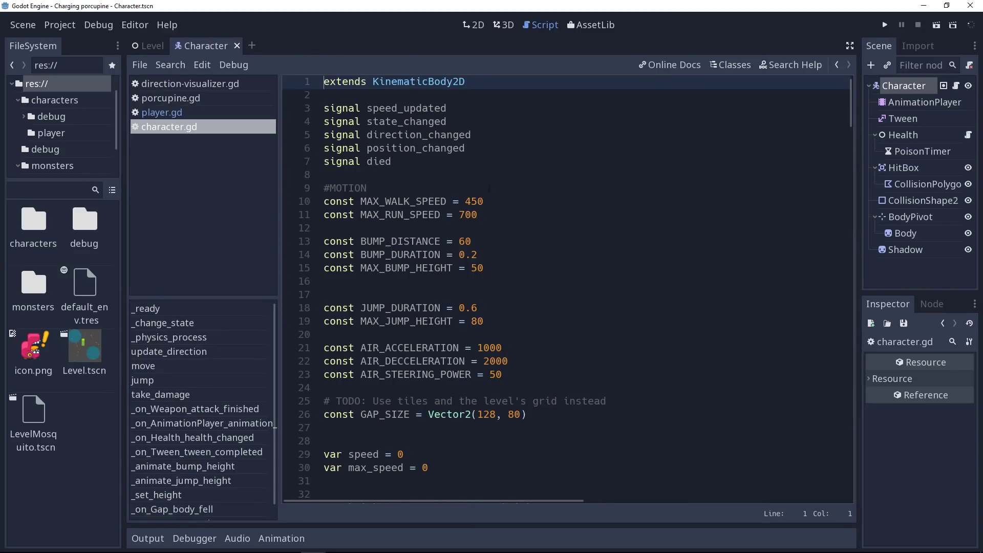